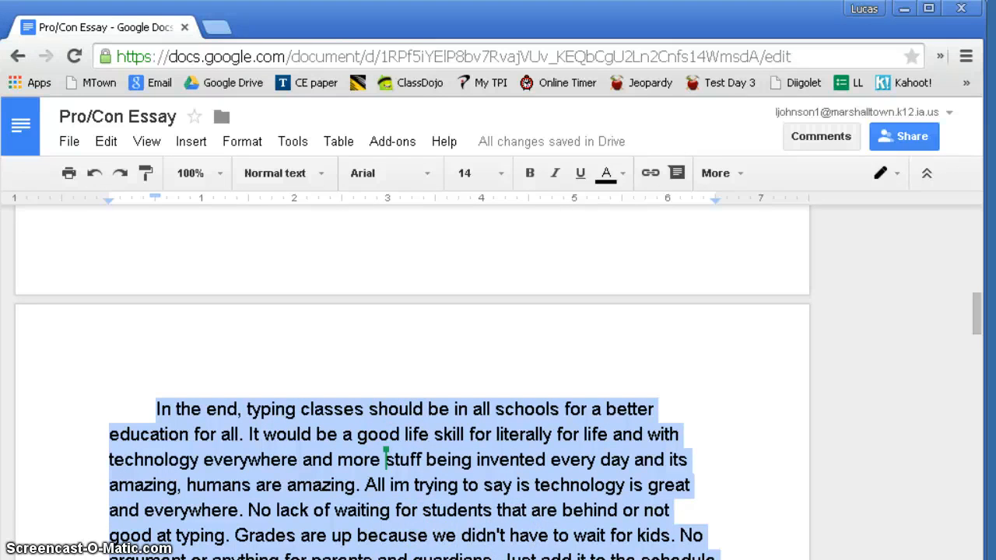
# Step: Switch to the blank Microsoft Word document and set its page orientation to Landscape
pyautogui.hotkey('alt', 'Tab')
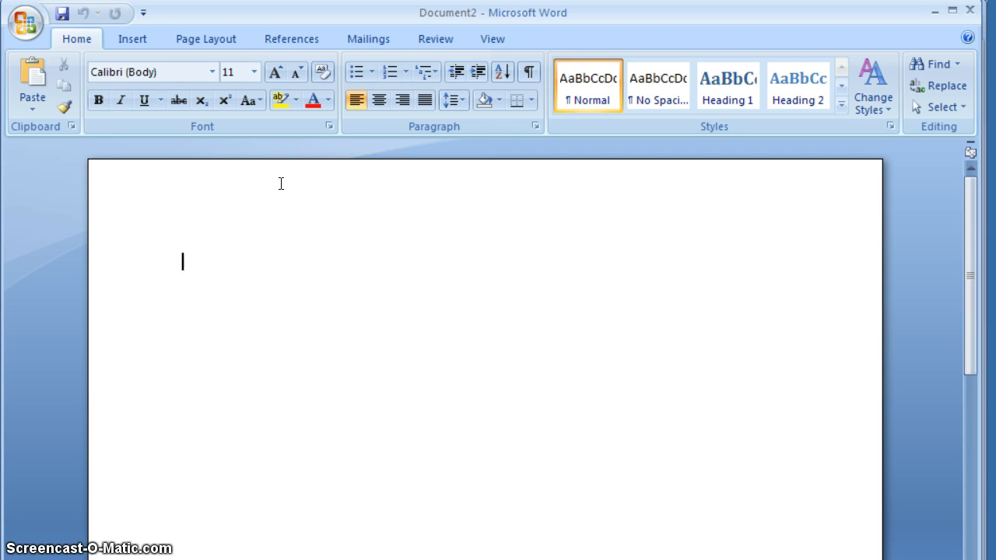
pyautogui.click(283, 179)
pyautogui.click(198, 41)
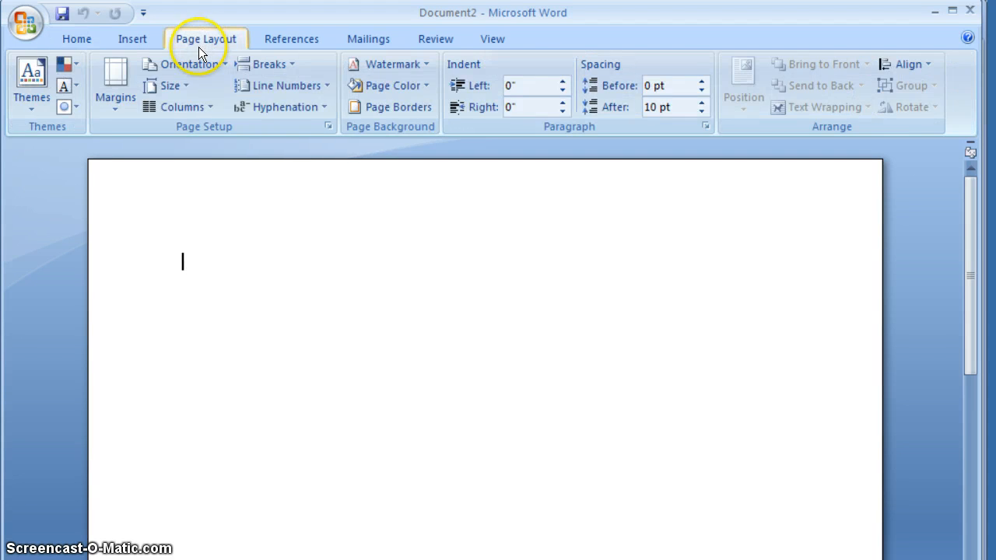
pyautogui.click(220, 65)
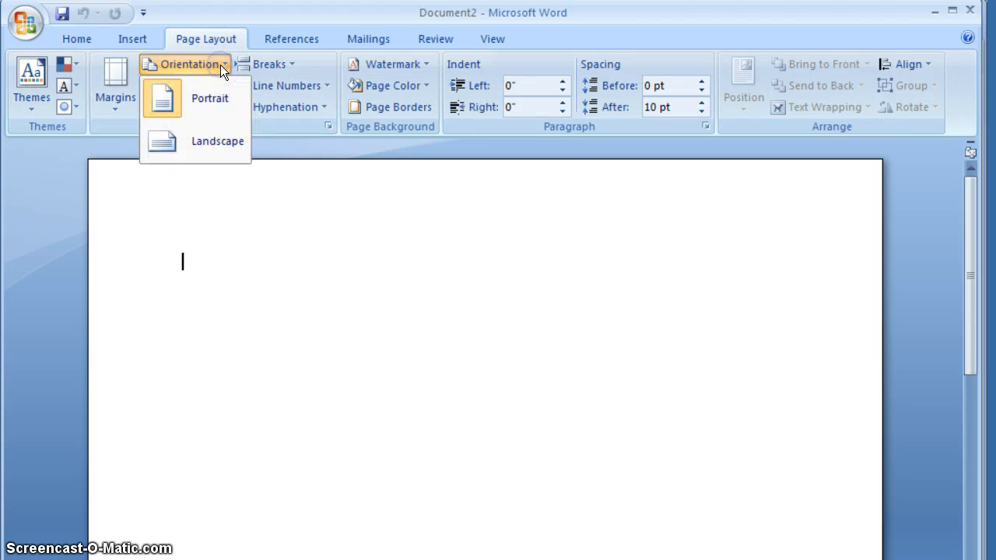
pyautogui.click(211, 142)
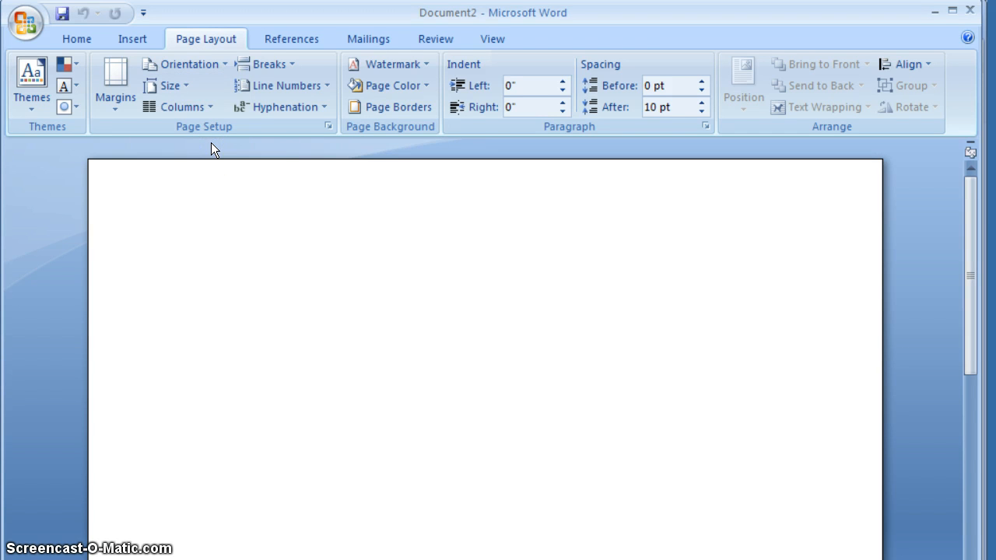
pyautogui.scroll(-5, 495, 351)
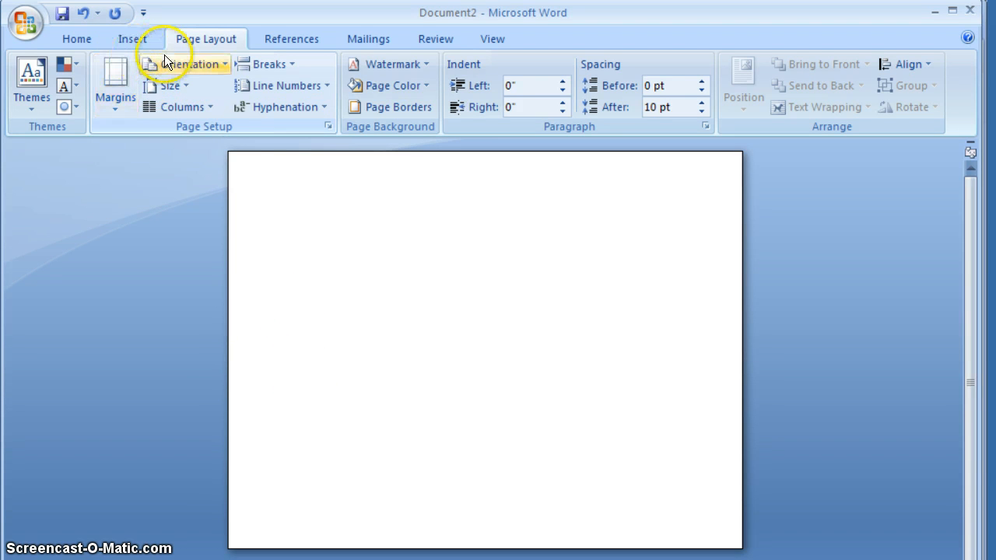
# Step: Apply the Narrow 0.5" margins to the page
pyautogui.click(106, 82)
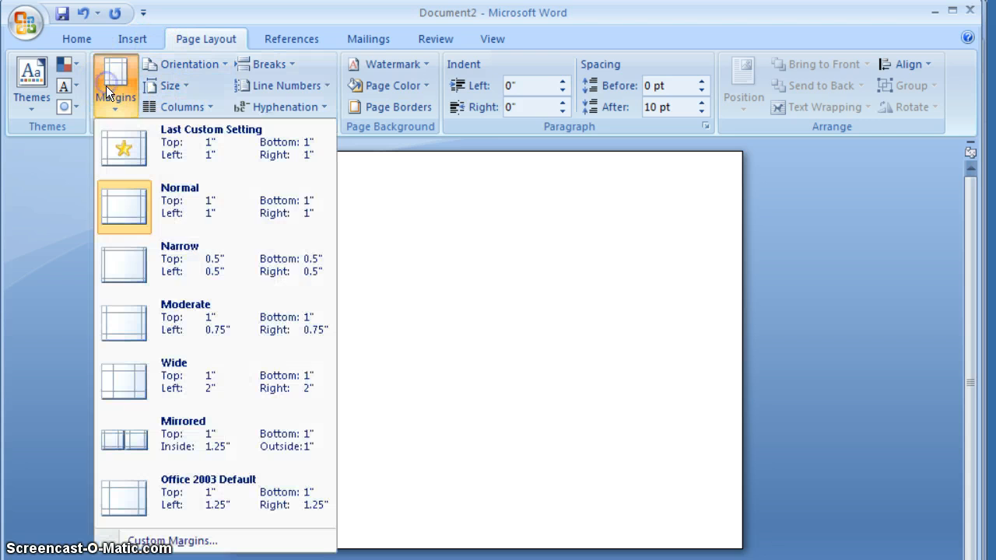
pyautogui.click(122, 265)
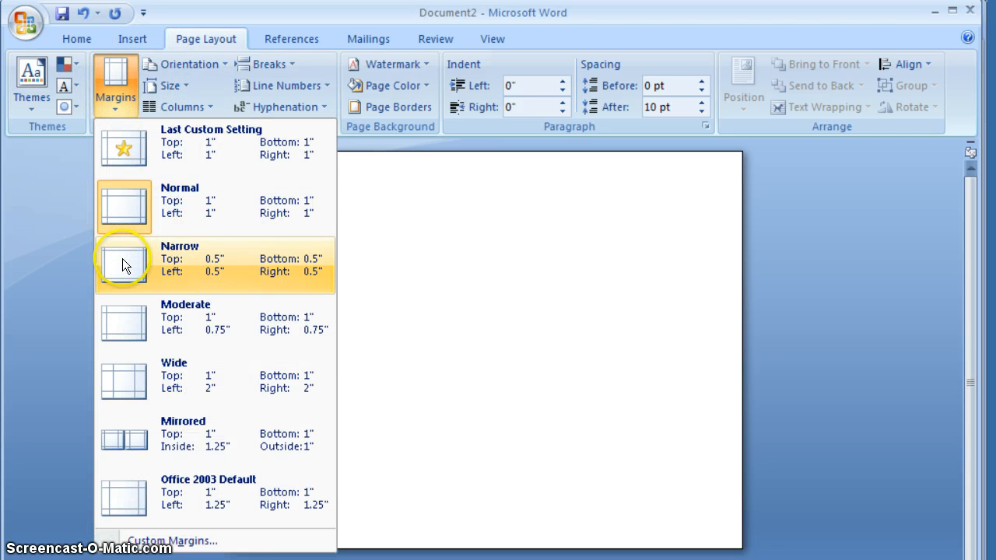
pyautogui.click(123, 266)
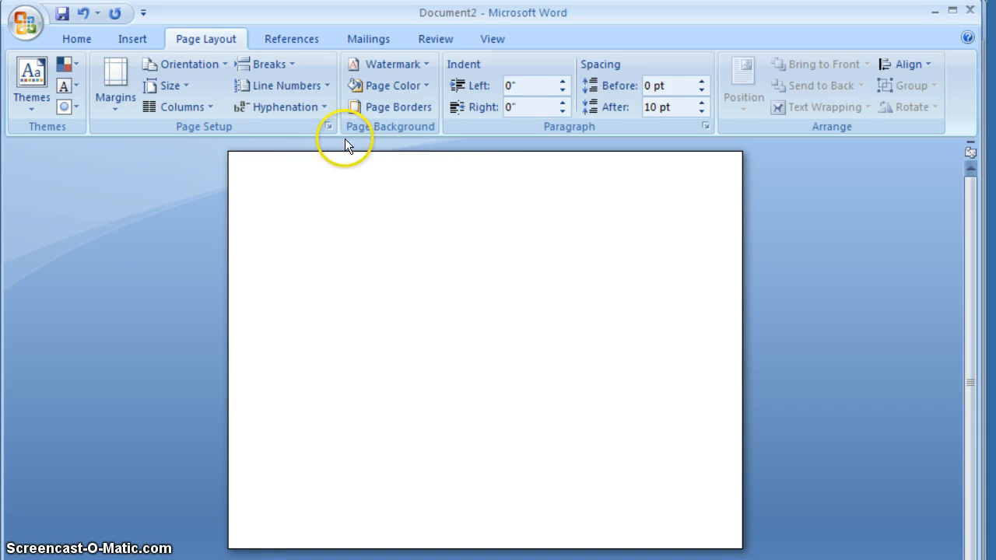
# Step: Insert a Blank built-in header and center its placeholder text
pyautogui.click(138, 37)
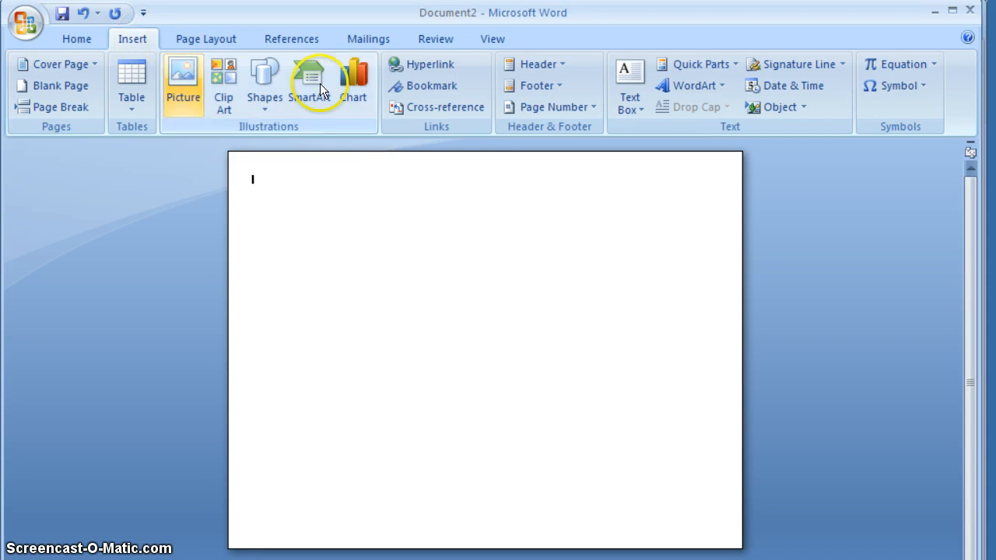
pyautogui.click(561, 67)
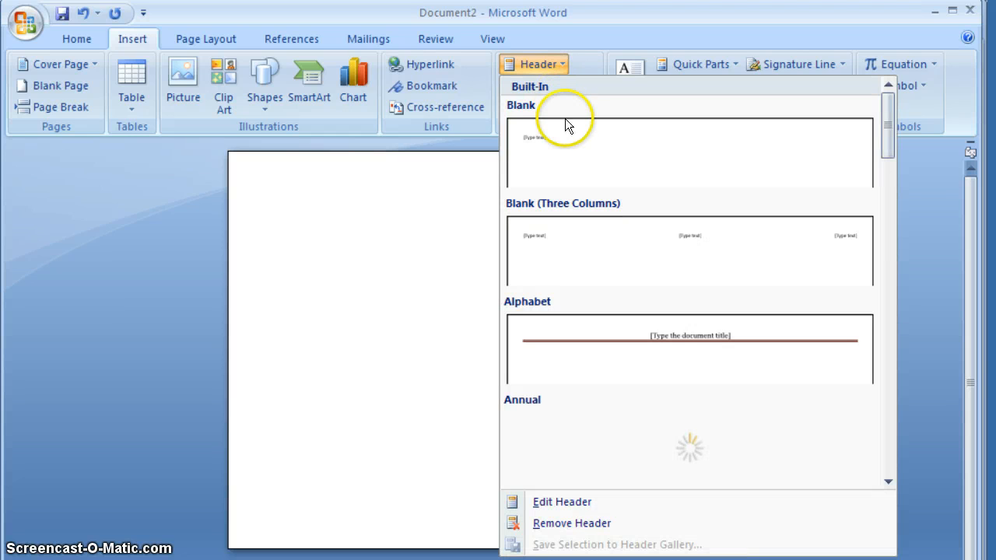
pyautogui.click(562, 128)
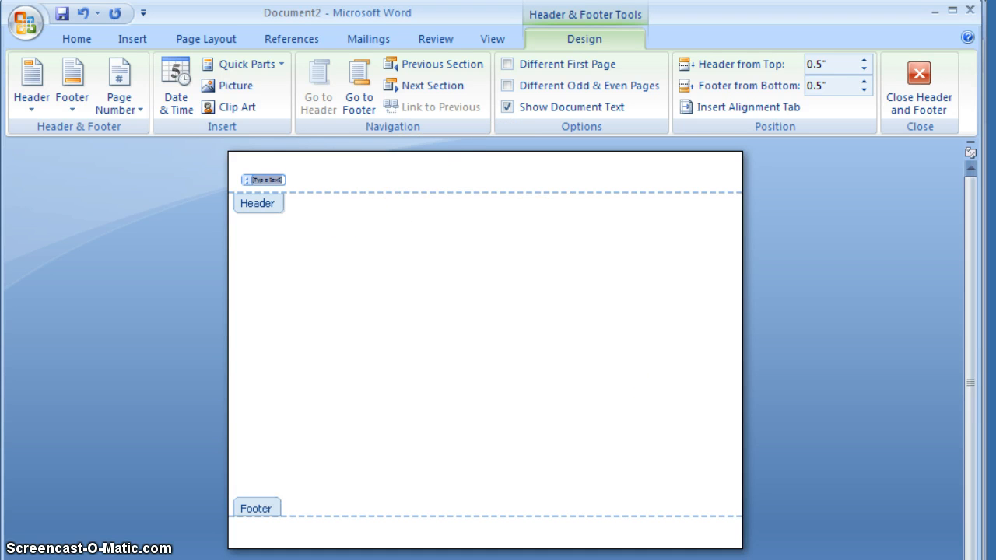
pyautogui.scroll(4, 485, 350)
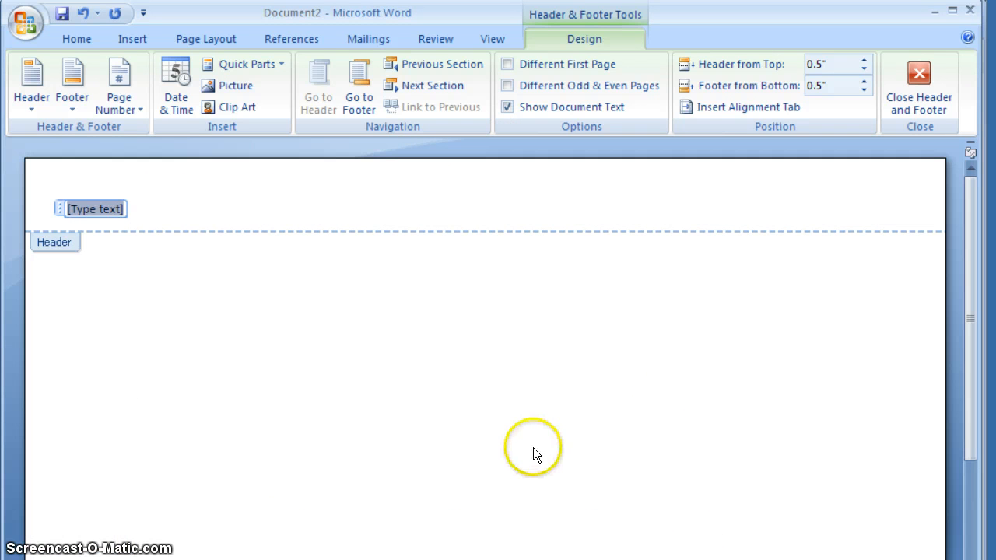
pyautogui.click(78, 39)
pyautogui.click(374, 102)
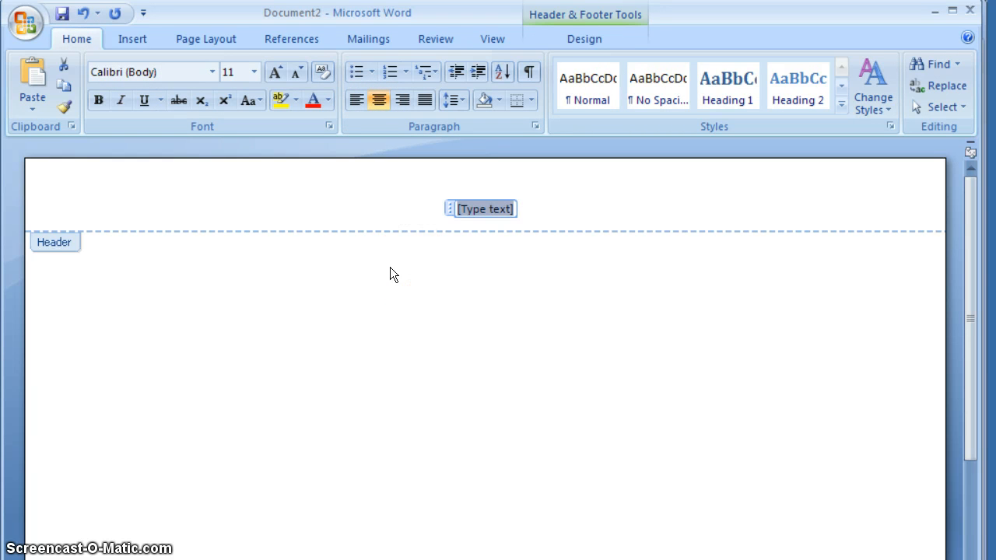
# Step: Enter the header title "Should Cursive Writing Be Taught in Schools?"
pyautogui.write('Should')
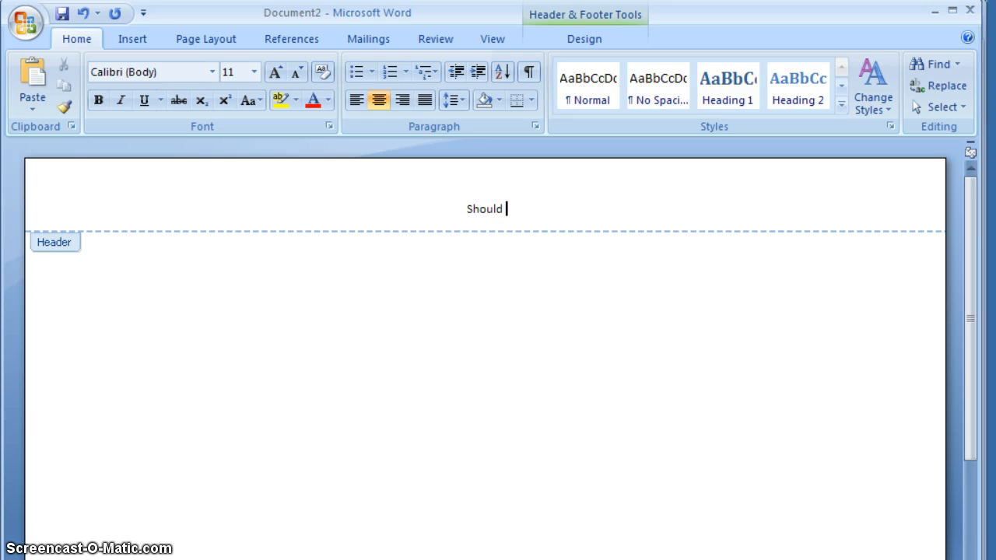
pyautogui.write(' Cursive Writ')
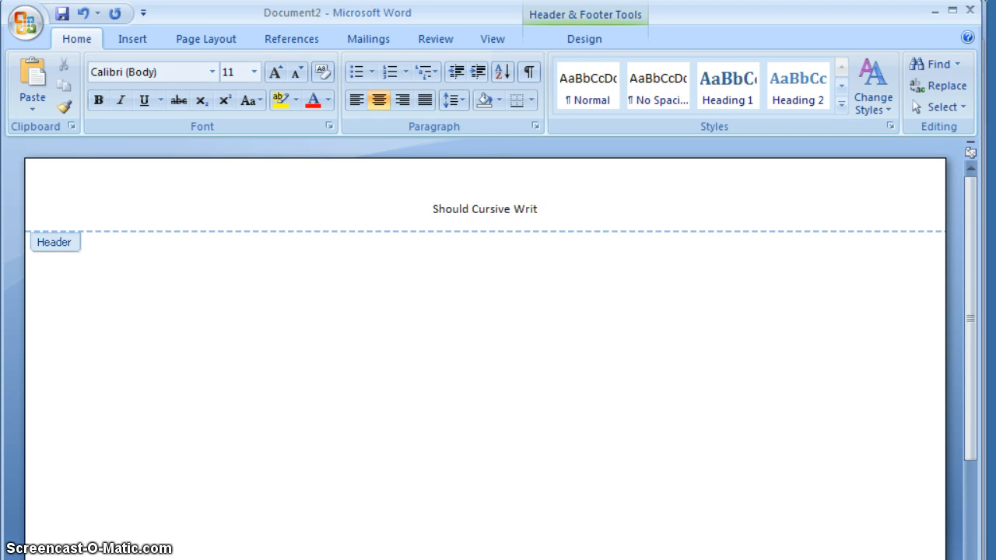
pyautogui.write('ing Be Tau')
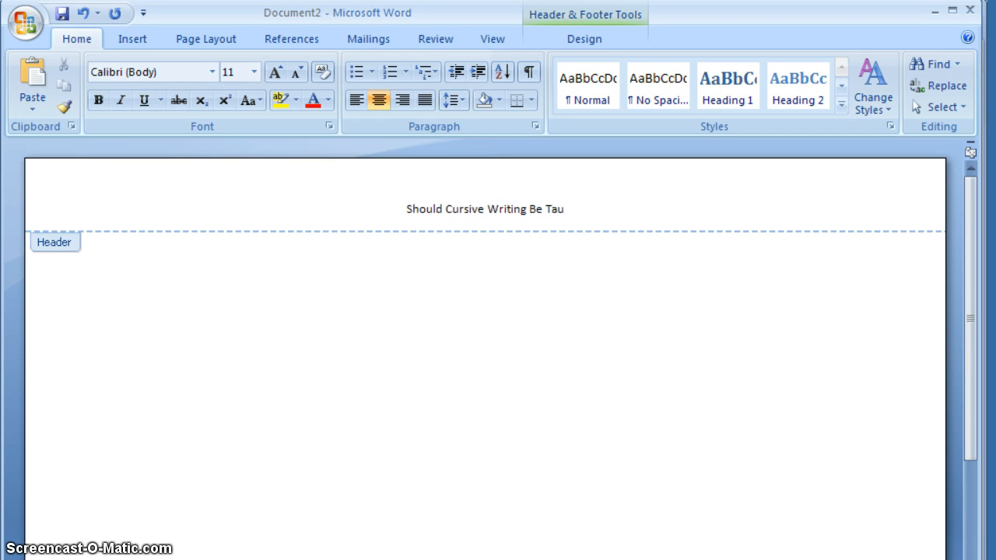
pyautogui.write('ght in Schol')
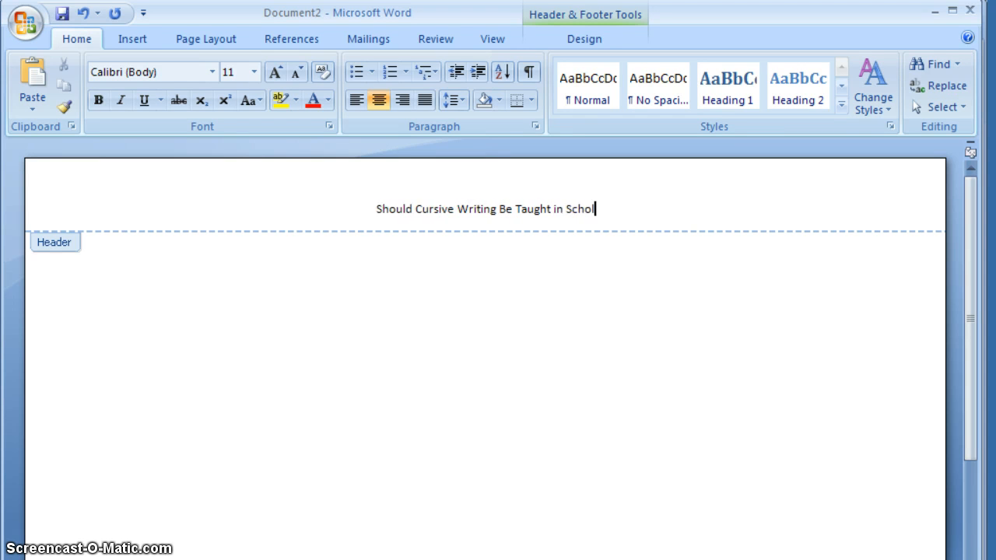
pyautogui.press('BackSpace')
pyautogui.write('ols?')
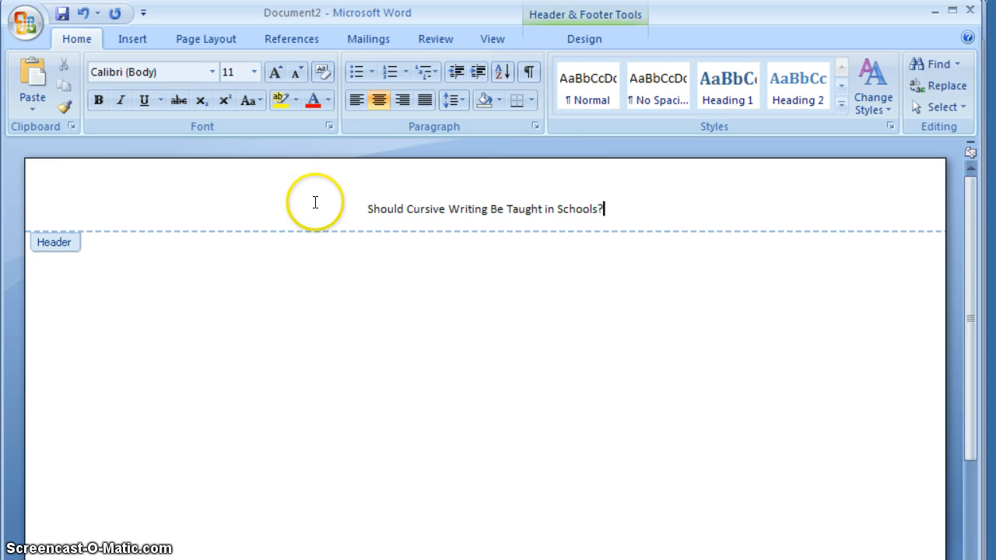
# Step: Set the header title's font size to 36 and return to the document body
pyautogui.moveTo(604, 207); pyautogui.dragTo(371, 203)
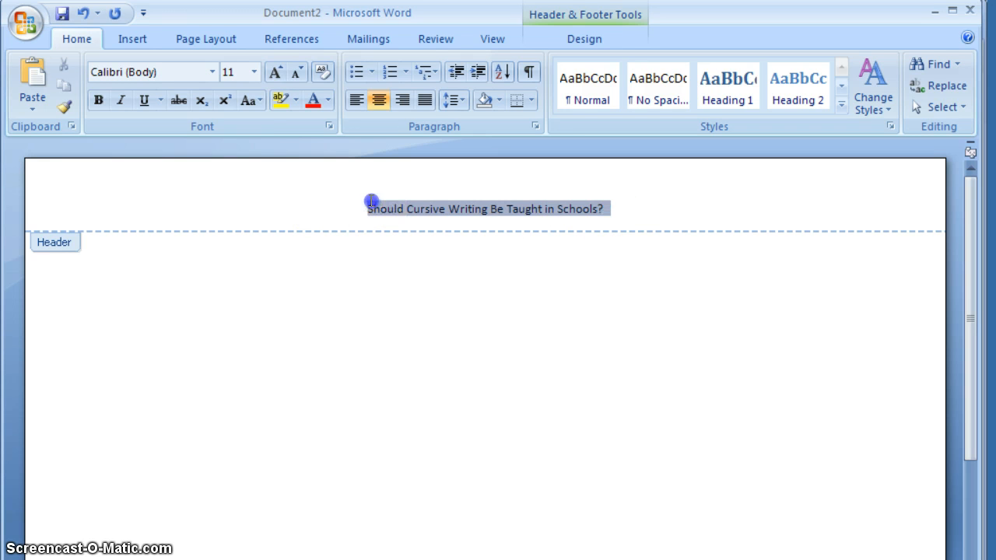
pyautogui.click(253, 71)
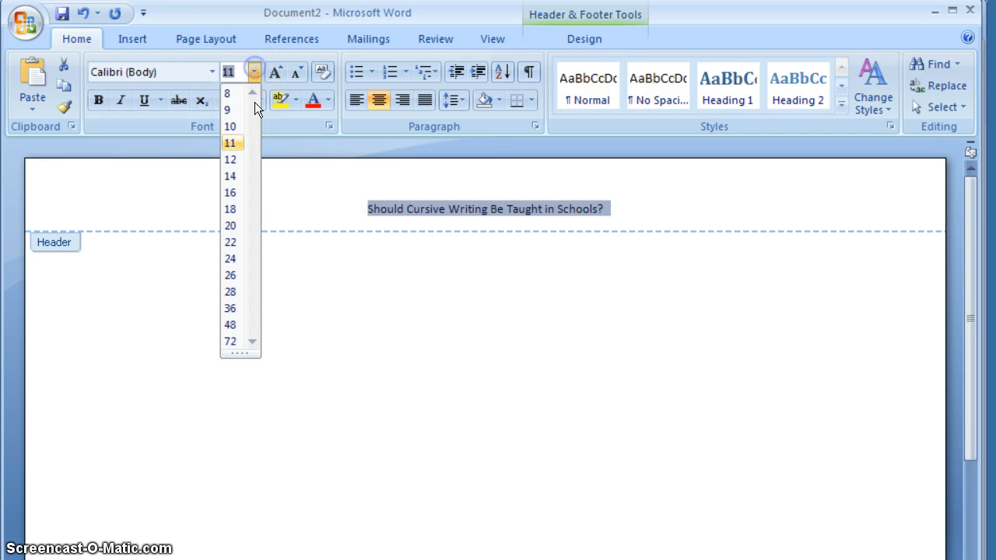
pyautogui.click(232, 310)
pyautogui.click(231, 309)
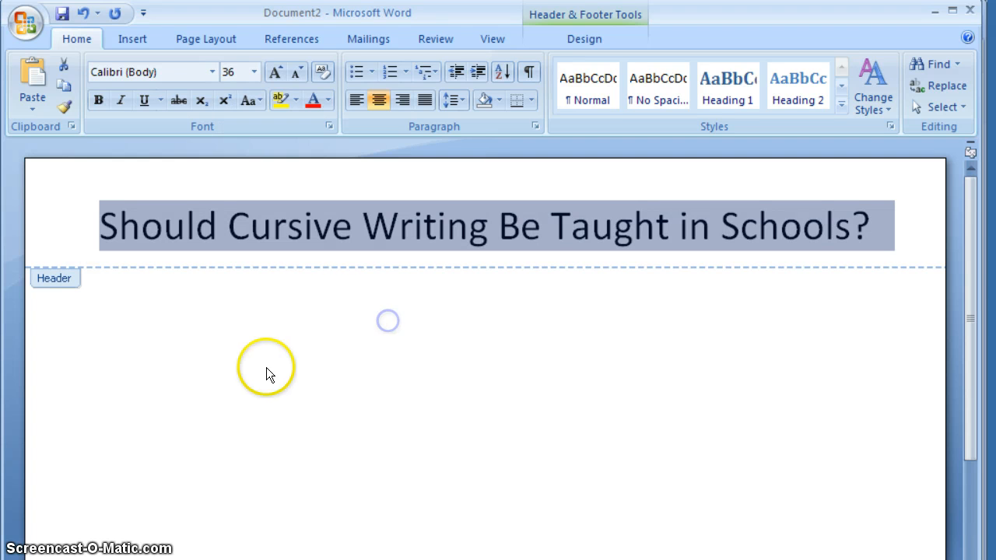
pyautogui.doubleClick(378, 290)
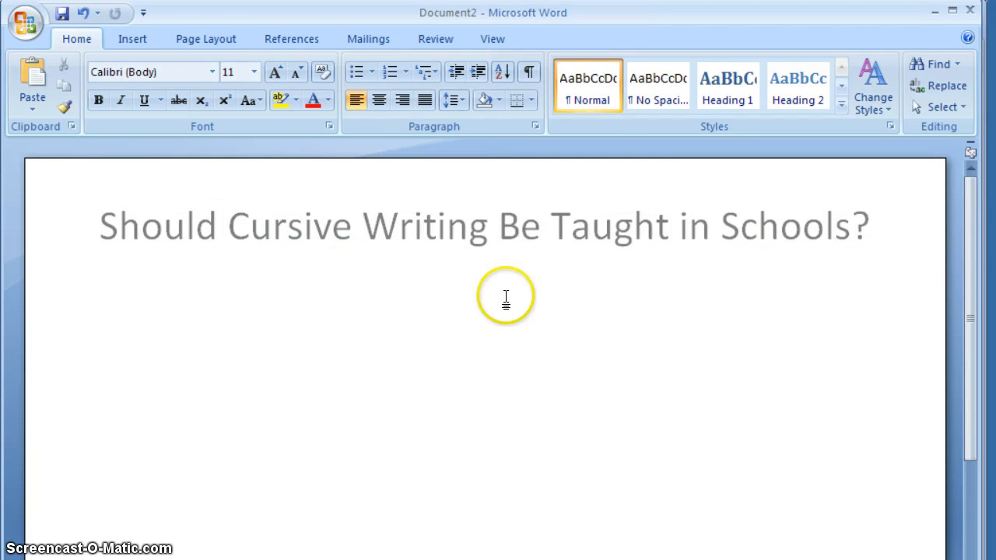
pyautogui.click(254, 72)
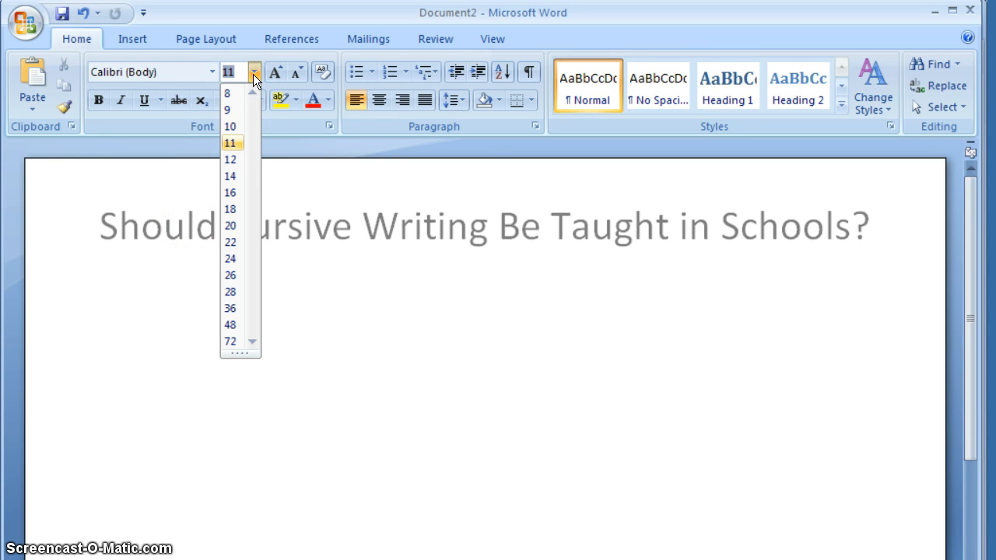
pyautogui.click(254, 74)
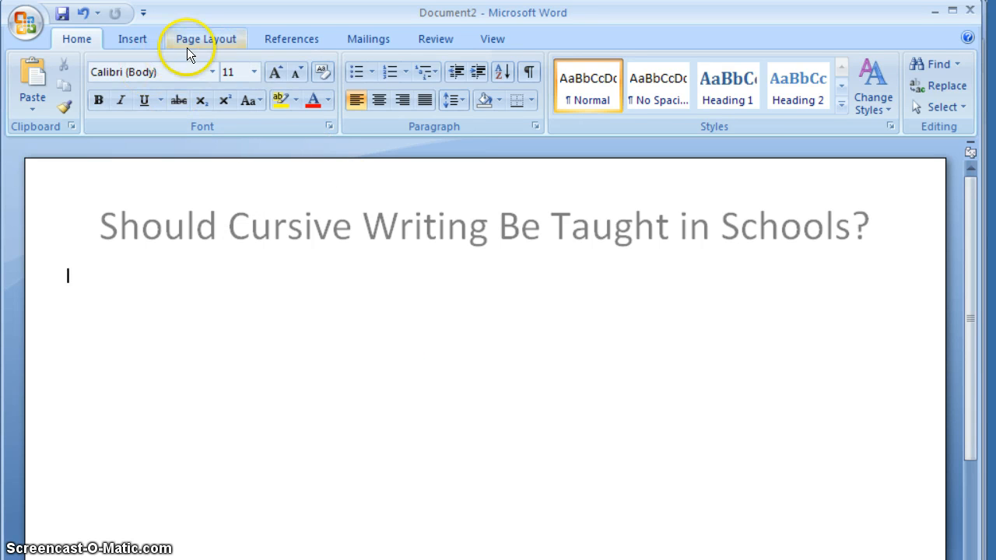
# Step: Set the document body to a two-column layout
pyautogui.click(210, 39)
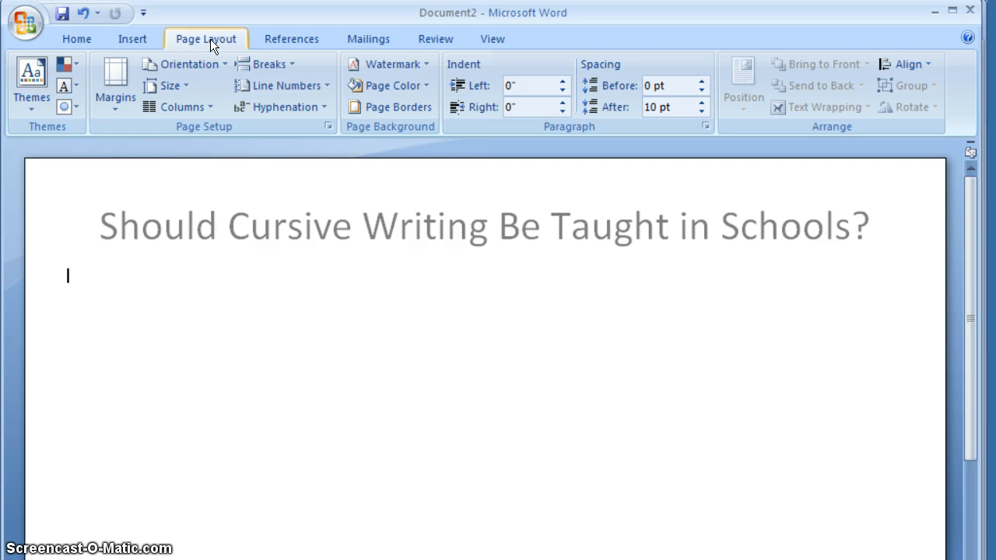
pyautogui.click(209, 107)
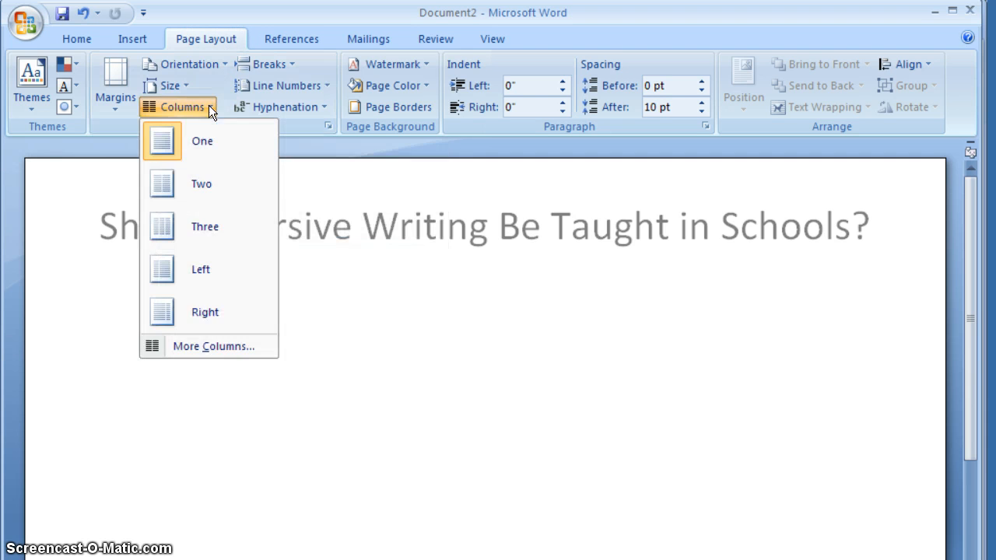
pyautogui.click(207, 191)
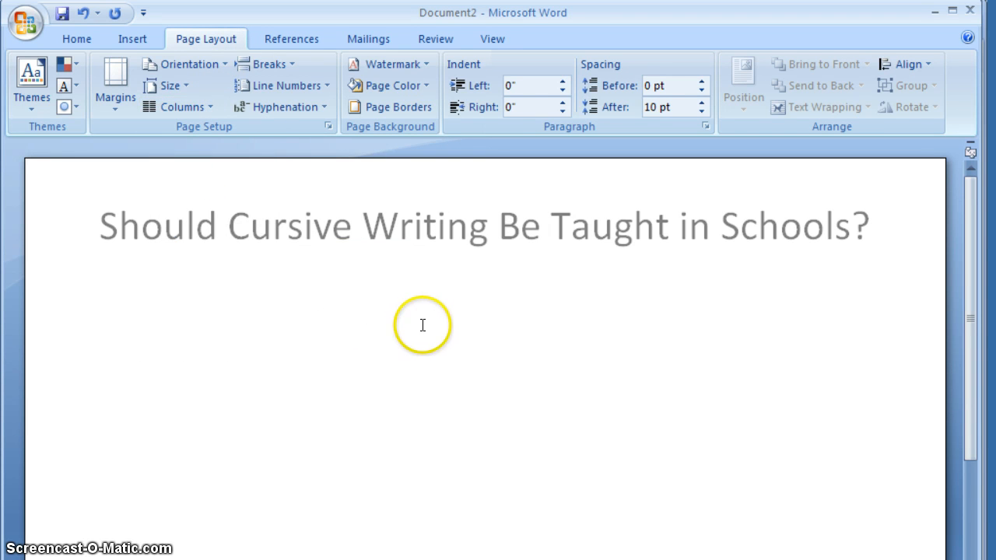
pyautogui.click(68, 39)
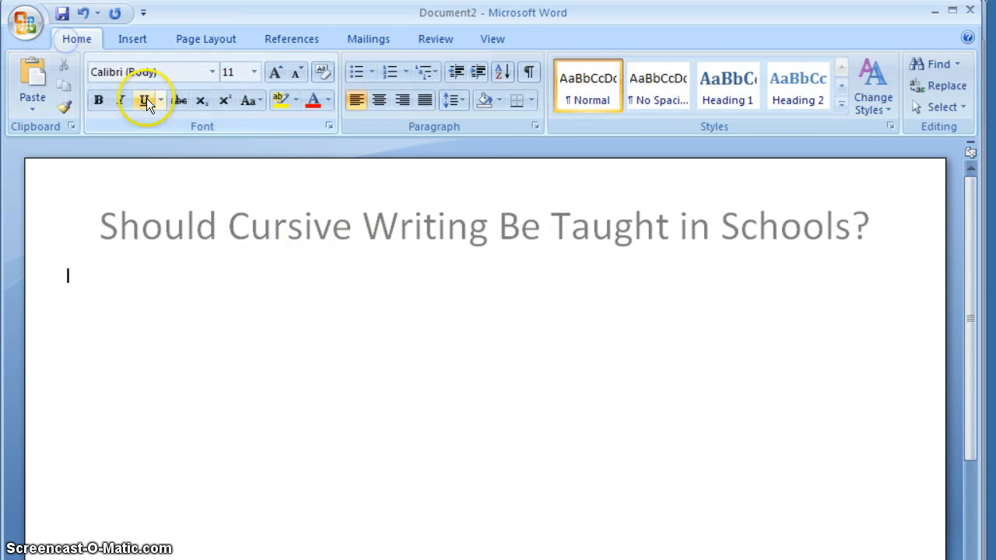
pyautogui.click(254, 75)
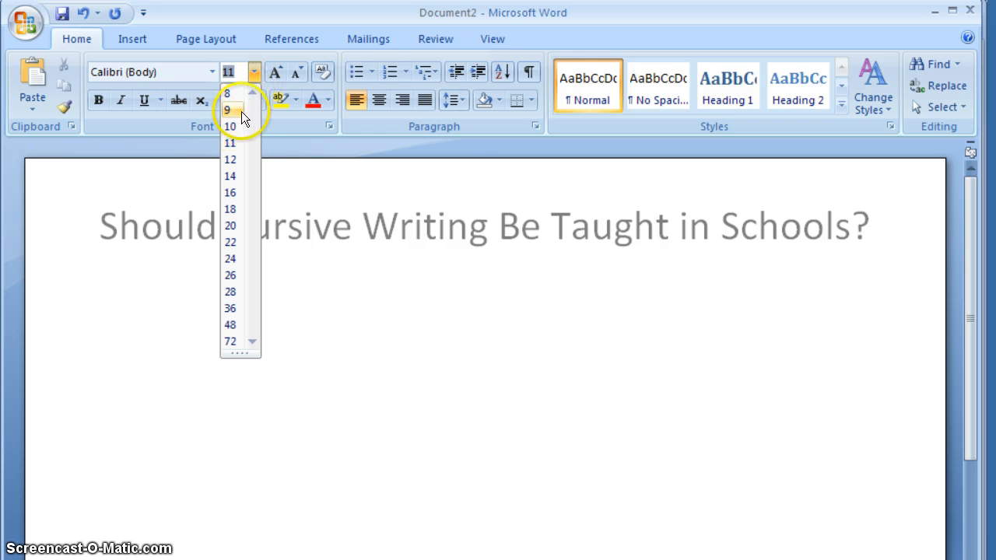
pyautogui.click(252, 73)
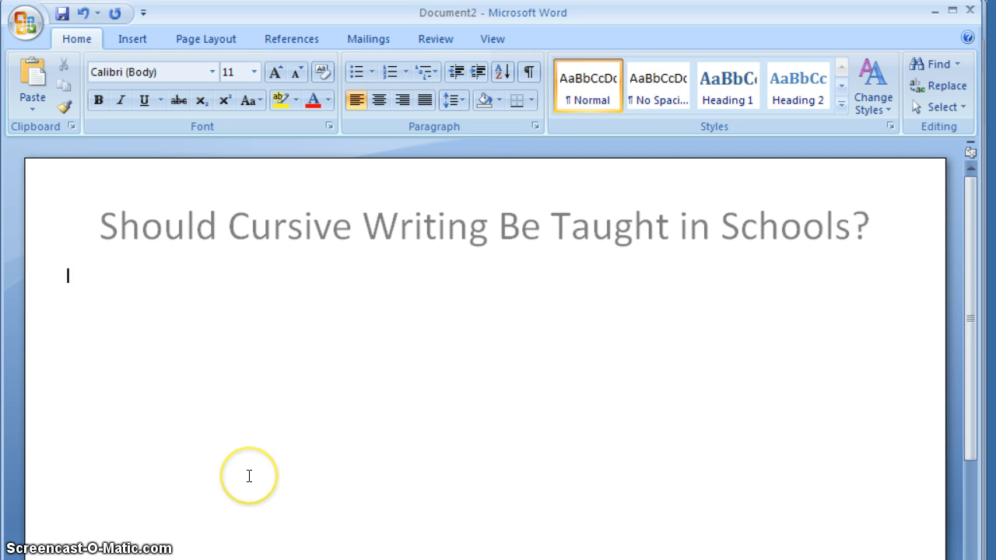
# Step: Paste the copied essay text into the document body
pyautogui.hotkey('ctrl', 'v')
pyautogui.scroll(4, 303, 311)
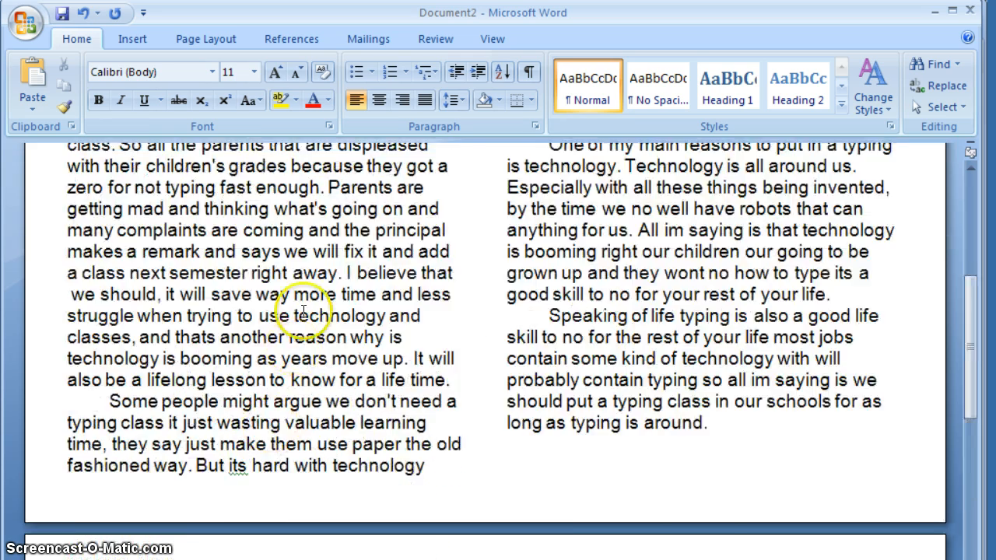
pyautogui.scroll(3, 304, 311)
# Step: Select the whole pasted essay, from its first paragraph to the end, and set its font size to 9
pyautogui.moveTo(83, 276); pyautogui.dragTo(234, 299)
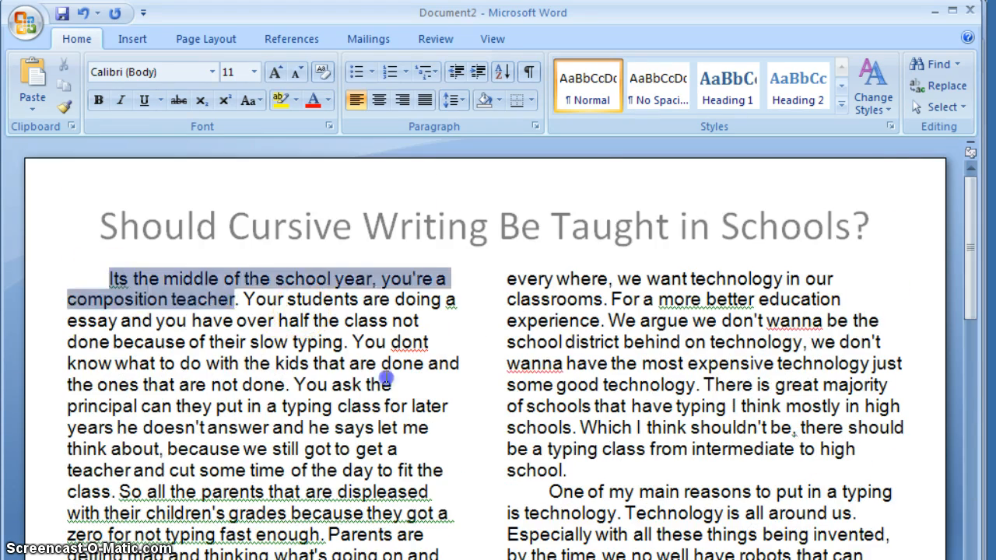
pyautogui.moveTo(386, 379); pyautogui.dragTo(374, 556)
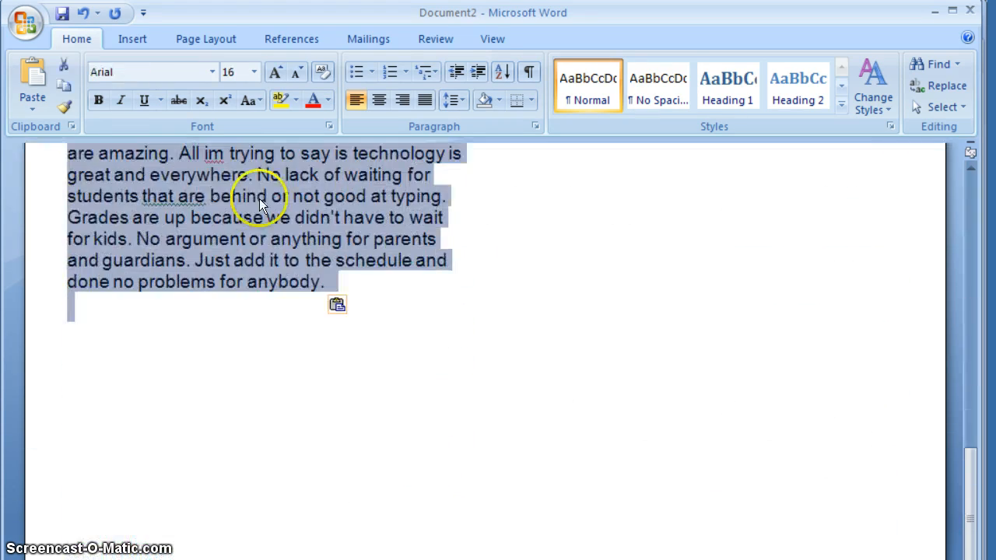
pyautogui.click(254, 72)
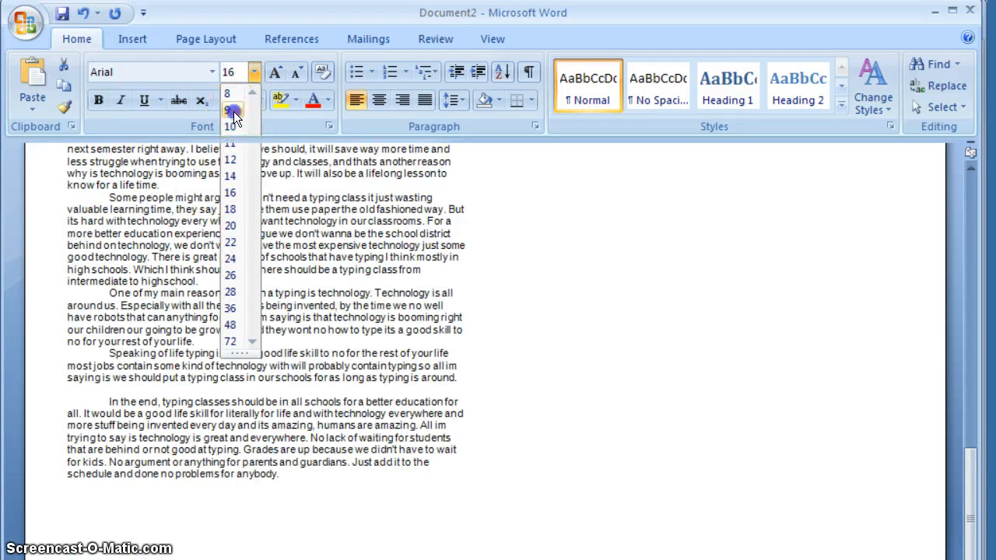
pyautogui.click(233, 111)
pyautogui.scroll(4, 485, 394)
pyautogui.scroll(-4, 485, 394)
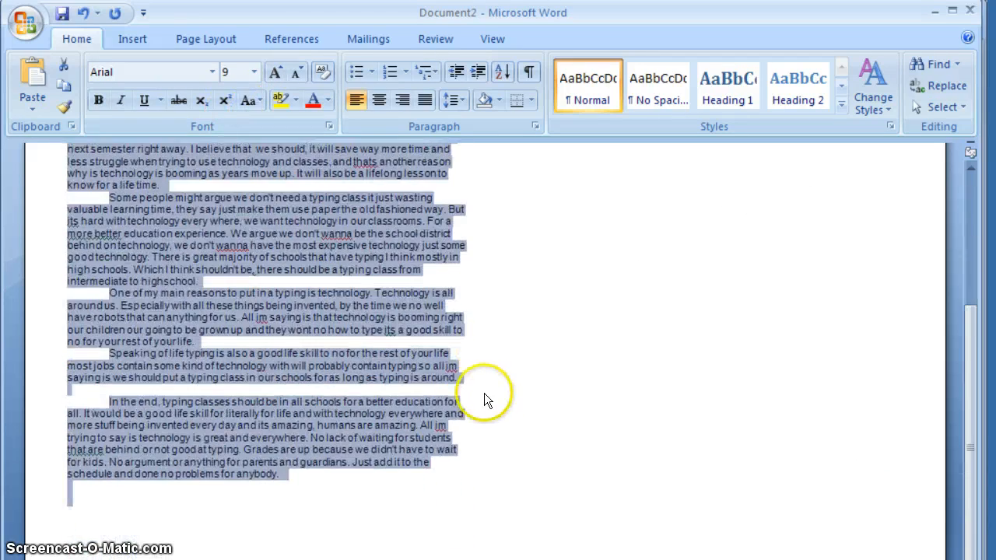
# Step: Set the selected essay text's font size to 10
pyautogui.scroll(4, 474, 387)
pyautogui.click(255, 72)
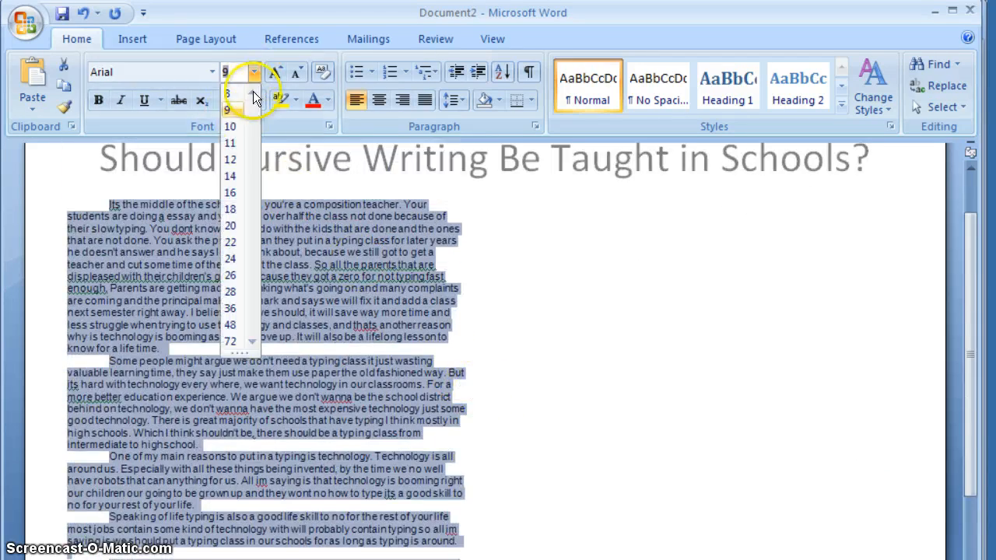
pyautogui.click(230, 126)
pyautogui.click(553, 358)
pyautogui.scroll(-5, 553, 358)
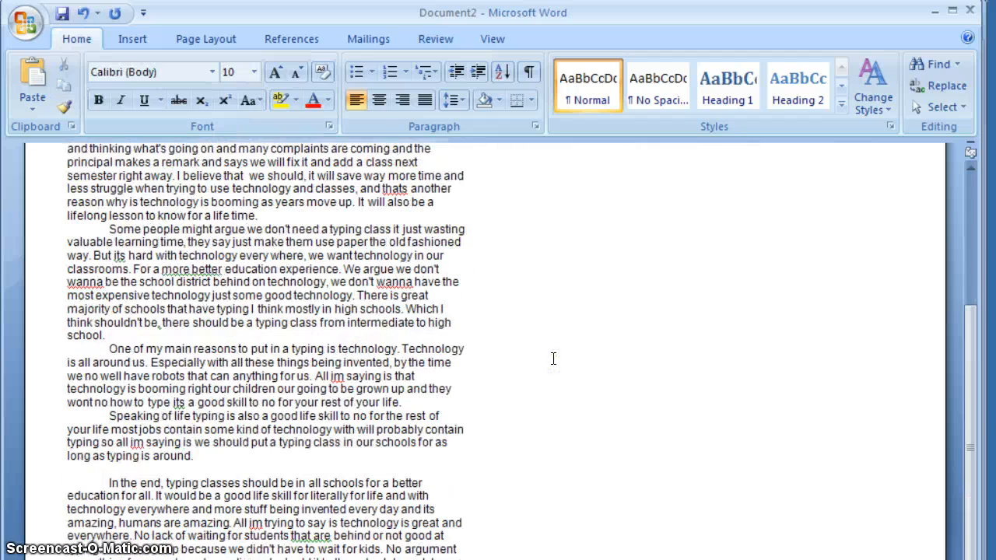
pyautogui.click(540, 396)
pyautogui.scroll(6, 490, 452)
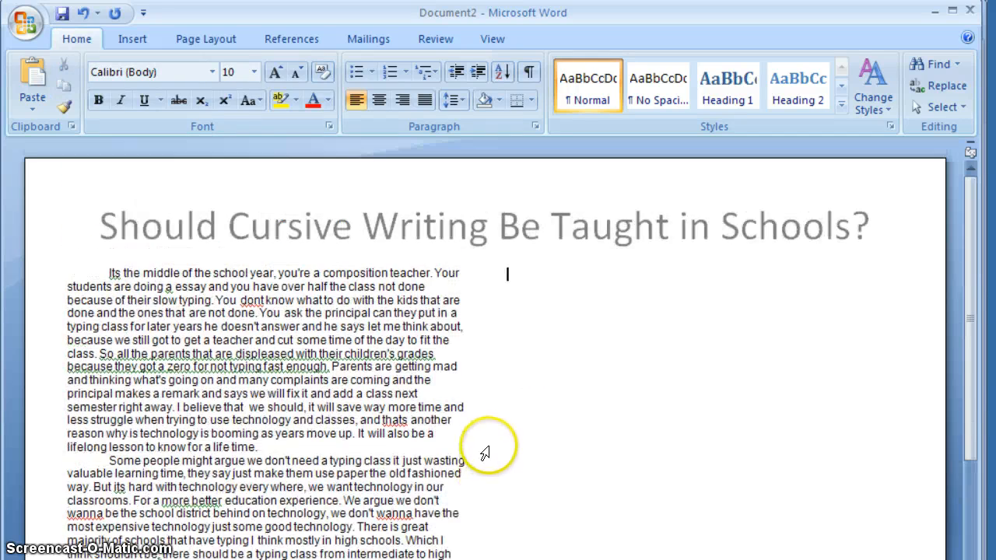
# Step: Try to change the font size to 9.5 at the start of the empty second column
pyautogui.click(231, 73)
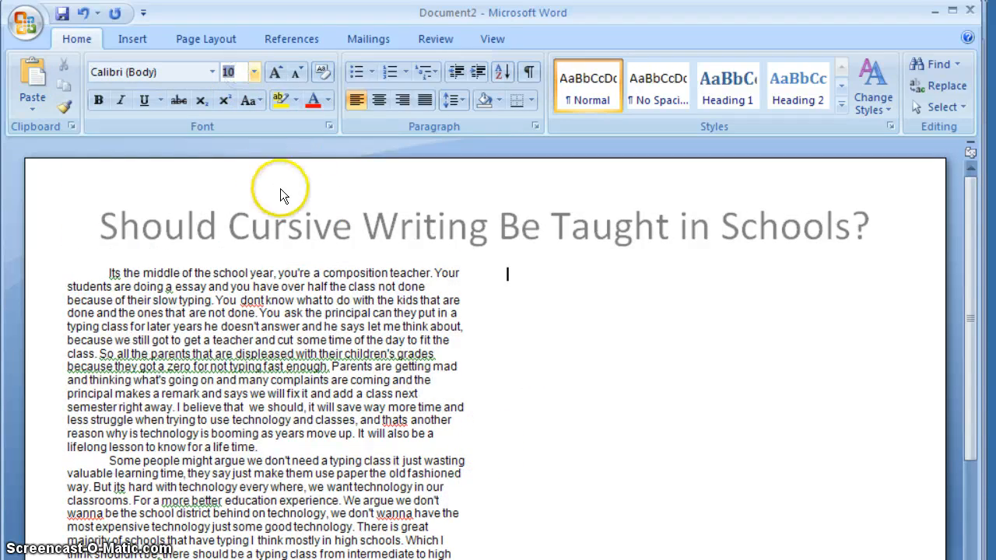
pyautogui.write('9.5')
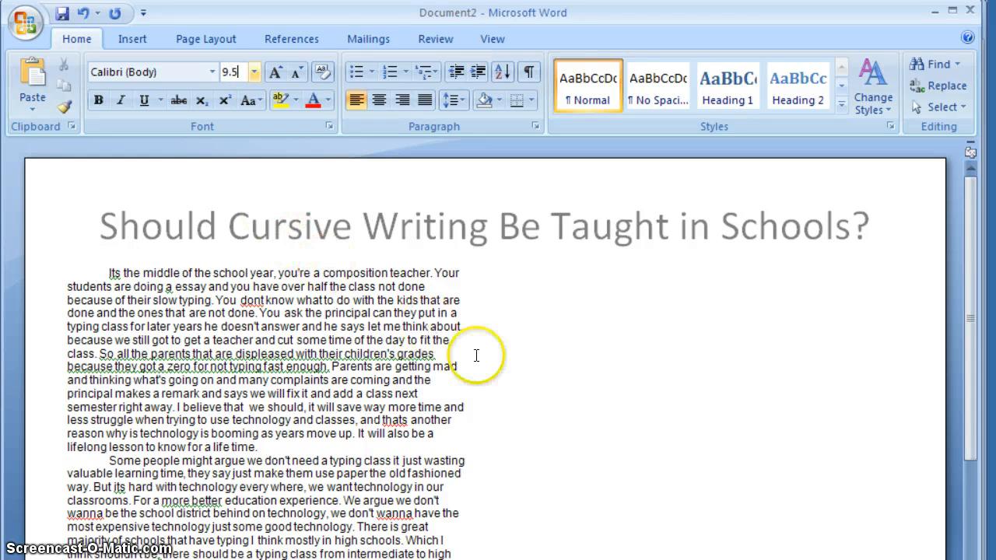
pyautogui.click(251, 269)
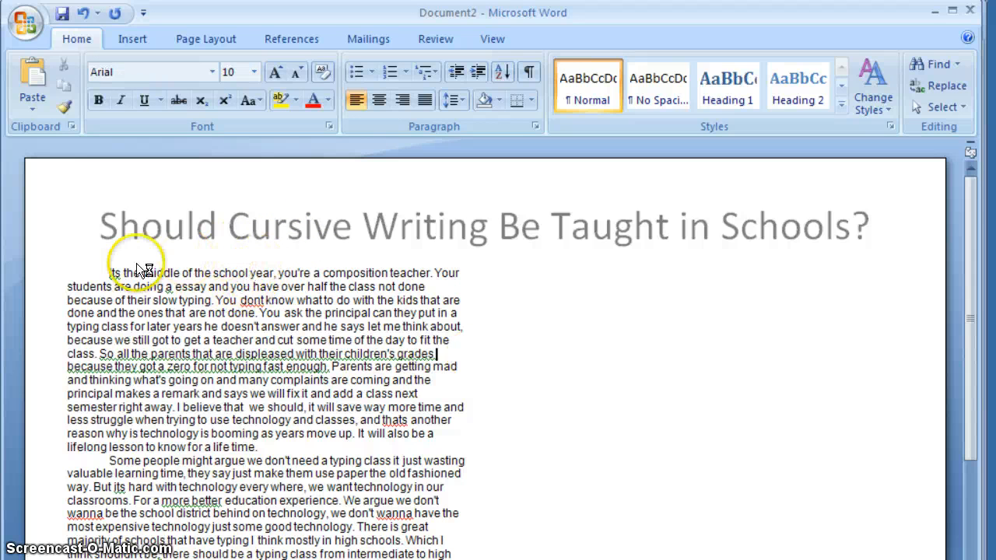
# Step: Add a "Pro" heading on its own line above the essay's first paragraph and set its font size to 20
pyautogui.click(93, 267)
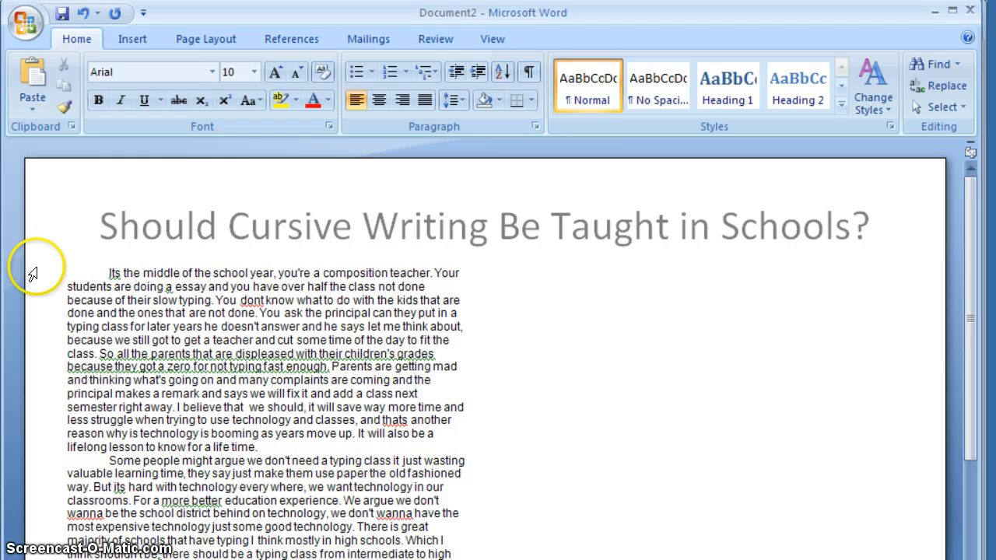
pyautogui.press('Return')
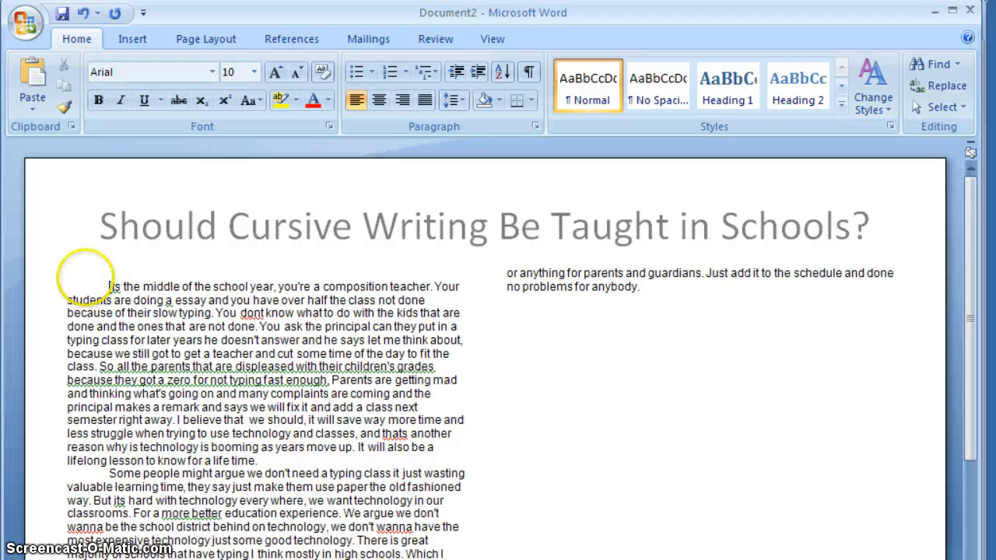
pyautogui.write('Pro')
pyautogui.press('Return')
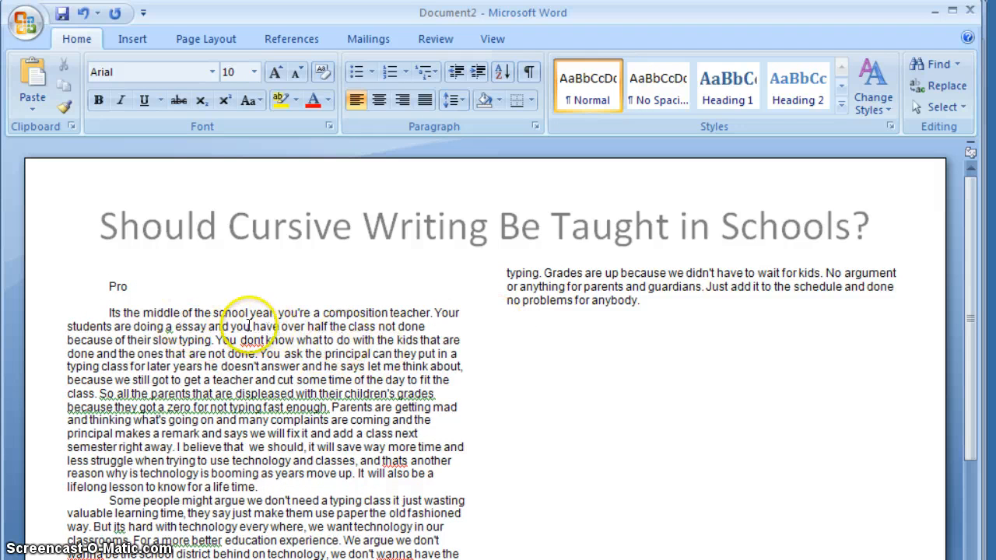
pyautogui.moveTo(132, 286); pyautogui.dragTo(106, 286)
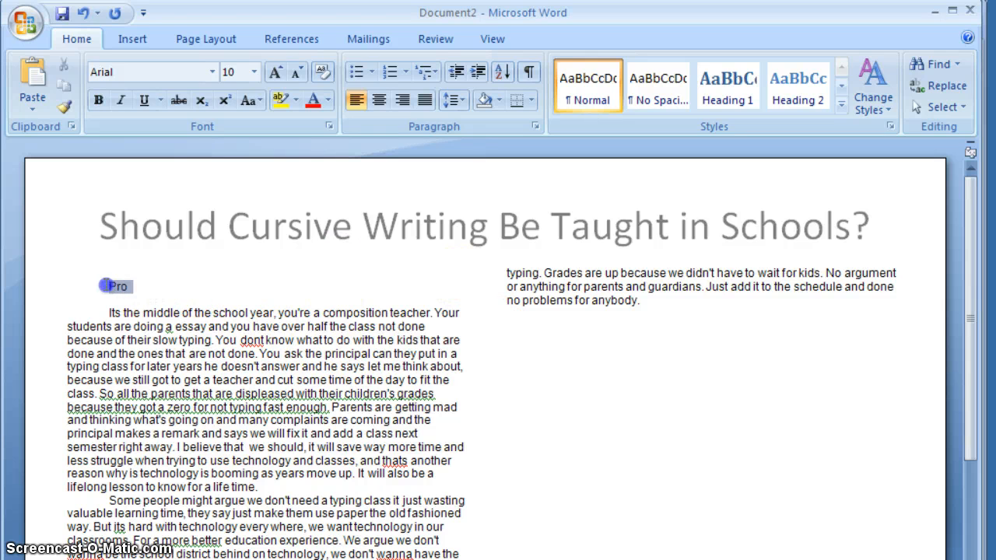
pyautogui.click(254, 71)
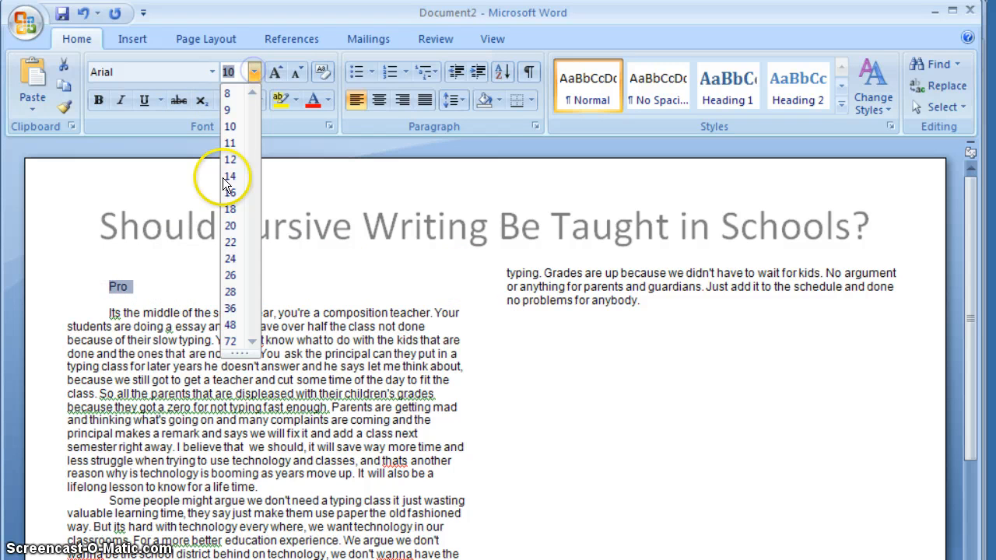
pyautogui.click(228, 221)
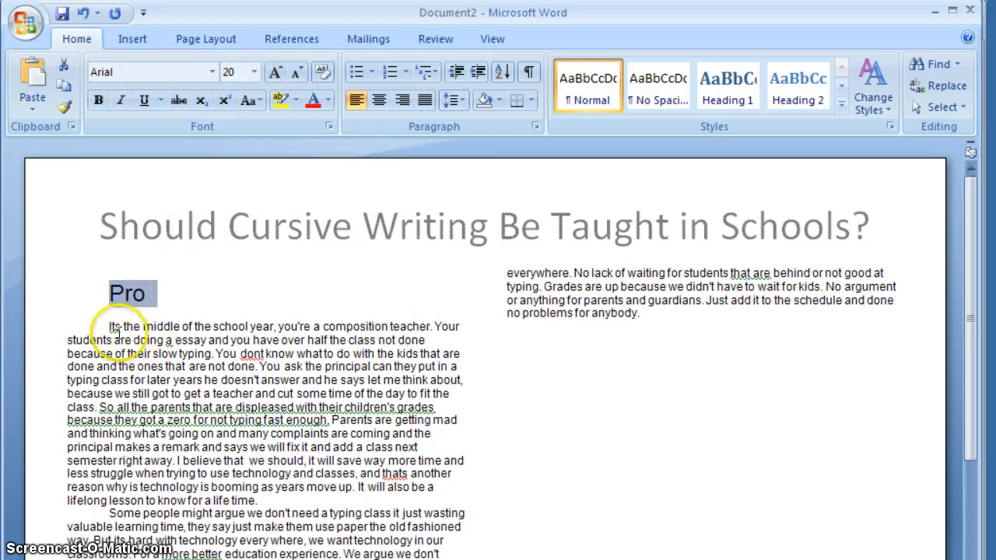
# Step: Set the font size of the whole essay text below the Pro heading to 9
pyautogui.moveTo(109, 327); pyautogui.dragTo(646, 557)
pyautogui.scroll(4, 623, 545)
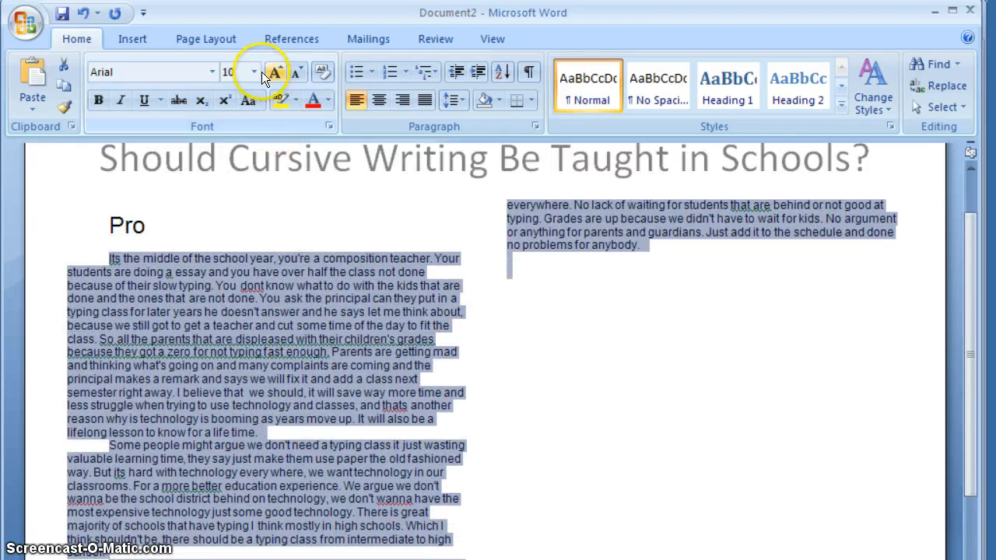
pyautogui.click(253, 71)
pyautogui.click(231, 106)
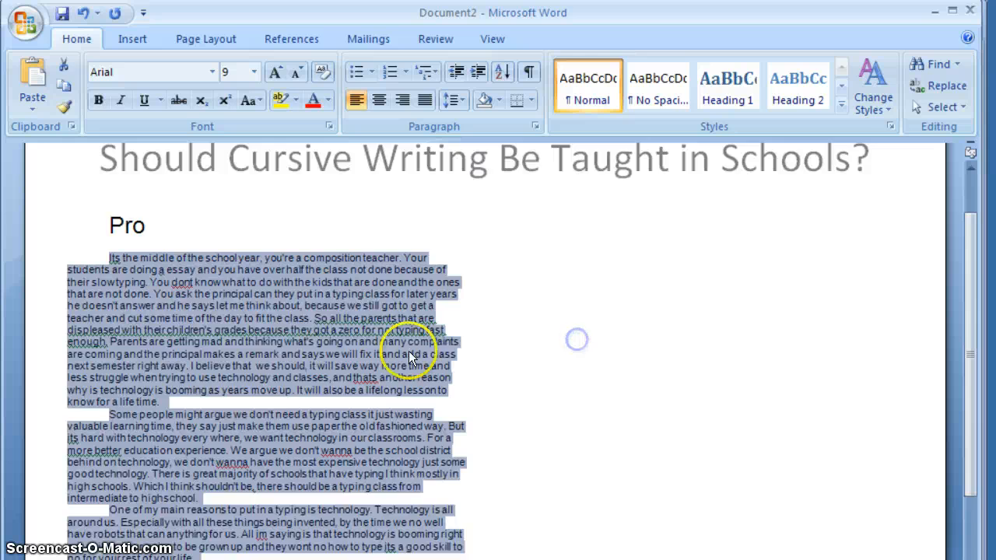
pyautogui.scroll(-1, 374, 318)
pyautogui.scroll(2, 330, 275)
pyautogui.click(260, 258)
# Step: Add a "Con" heading at the top of the second column and set its font size to 20
pyautogui.scroll(-5, 527, 403)
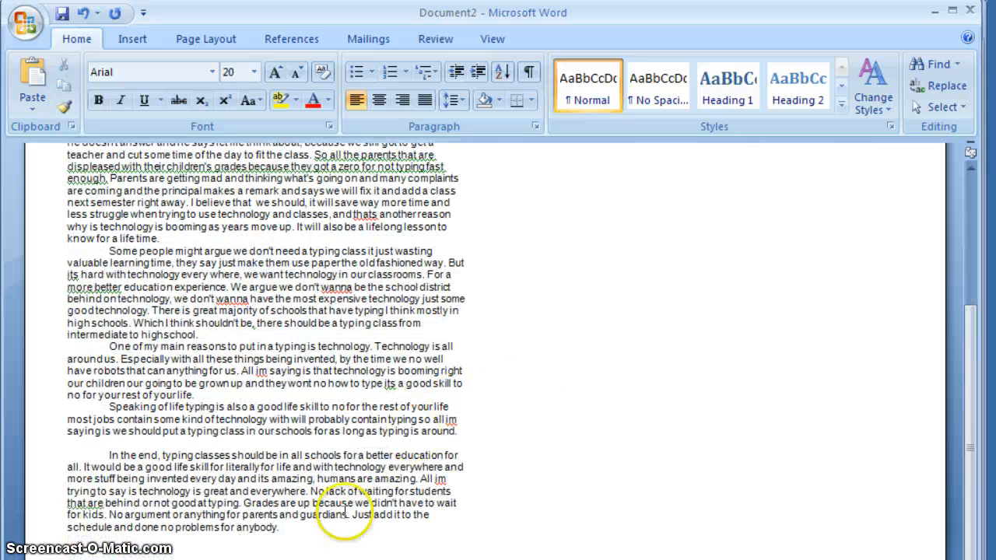
pyautogui.click(301, 532)
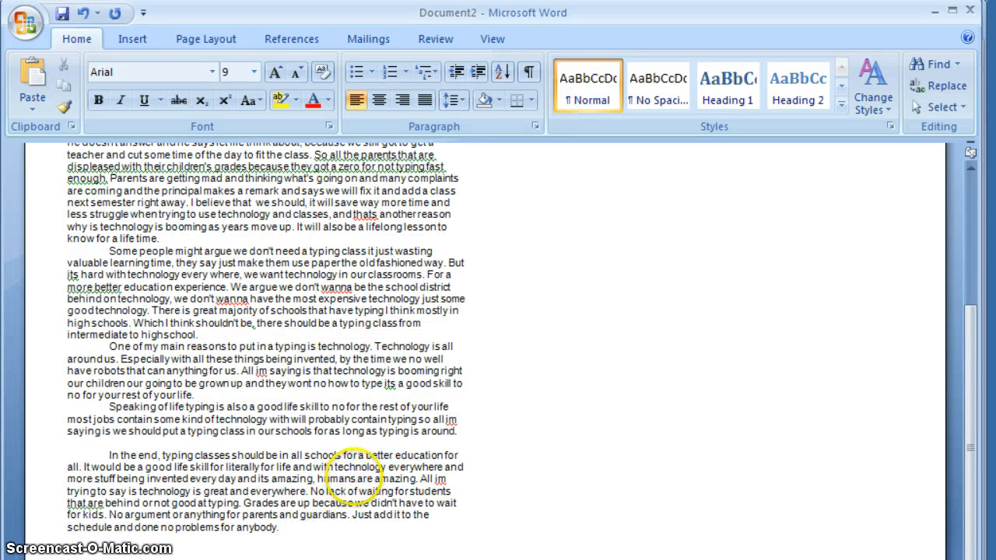
pyautogui.scroll(3, 354, 471)
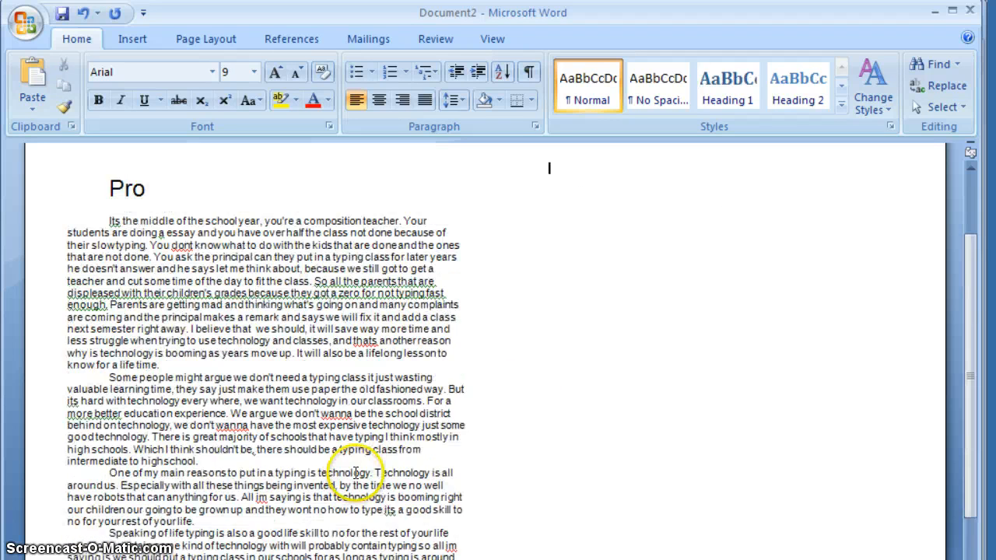
pyautogui.scroll(2, 355, 473)
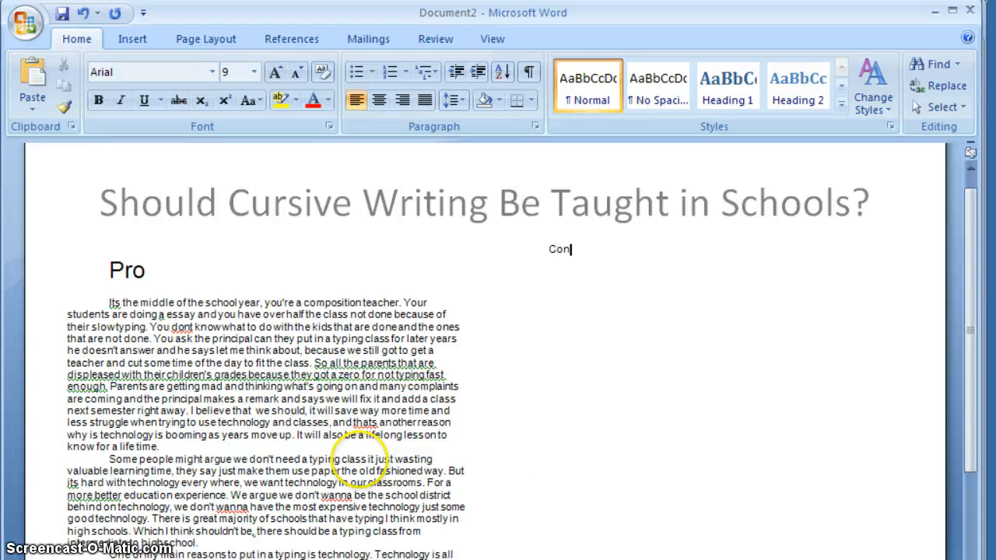
pyautogui.moveTo(550, 249); pyautogui.dragTo(573, 251)
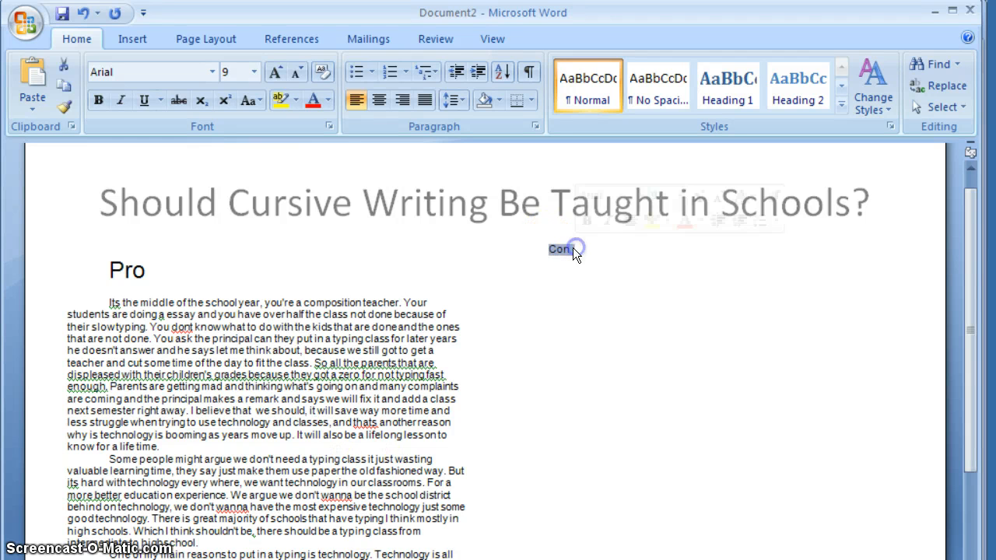
pyautogui.click(255, 72)
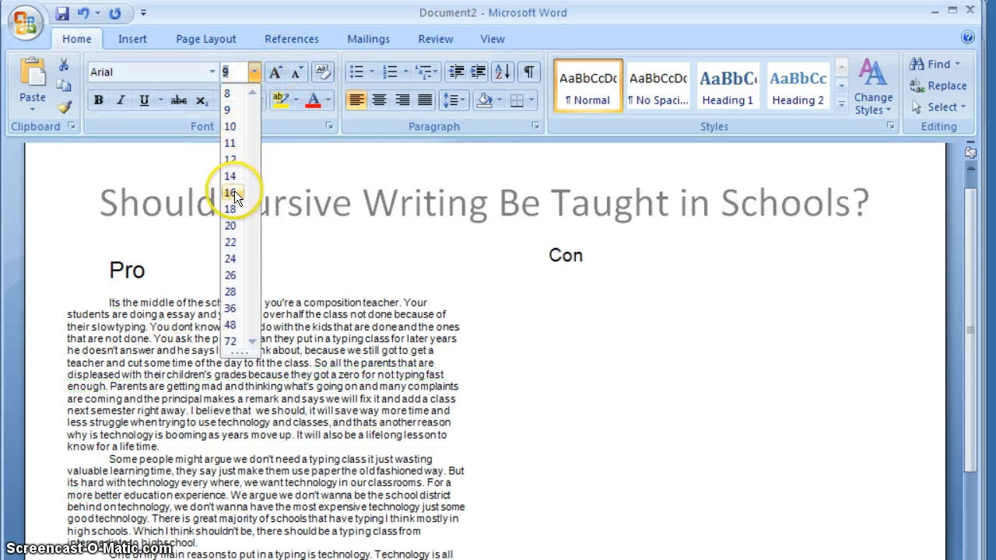
pyautogui.click(236, 222)
pyautogui.click(545, 255)
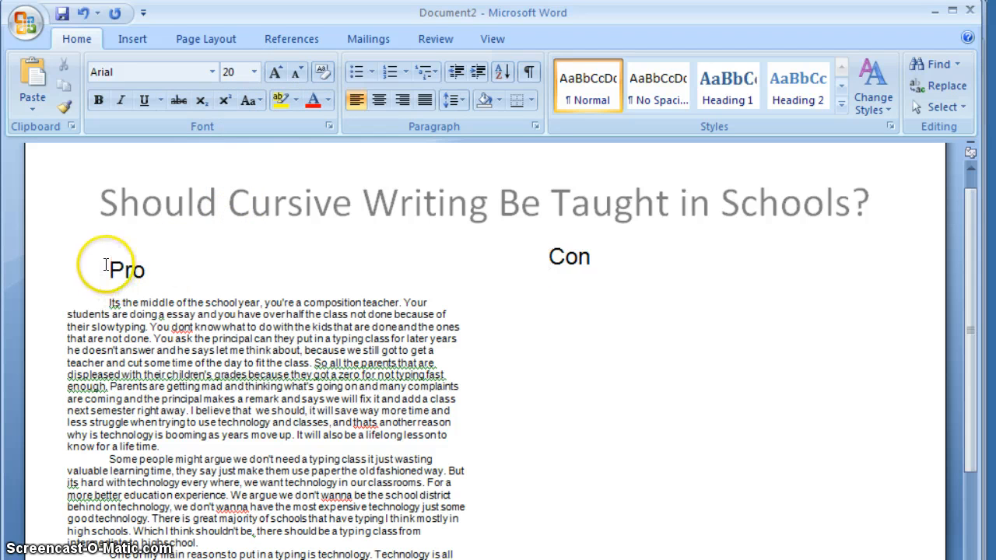
# Step: Paste the copied essay text below the Con heading and set its font size to 9
pyautogui.click(593, 257)
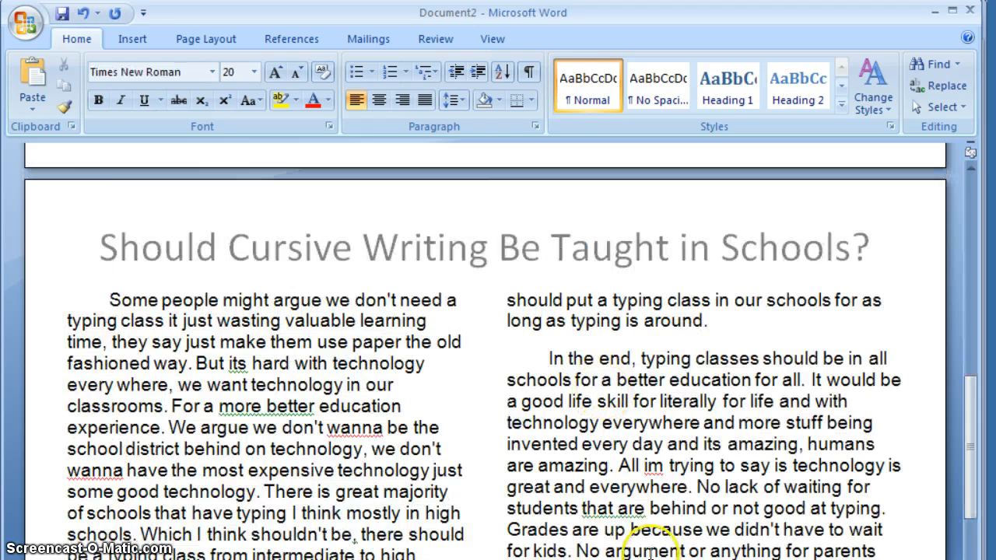
pyautogui.moveTo(614, 539); pyautogui.dragTo(547, 298)
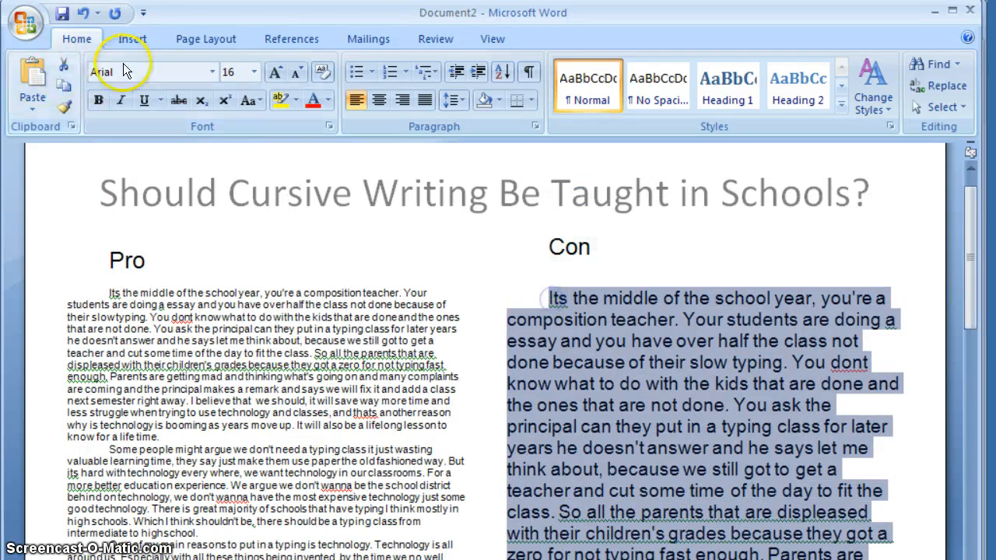
pyautogui.click(254, 72)
pyautogui.click(229, 114)
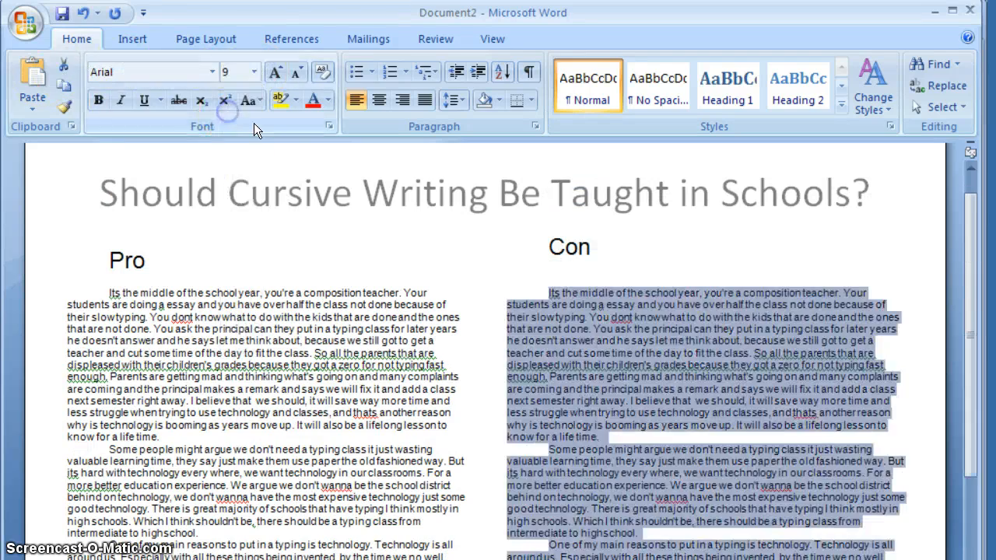
pyautogui.click(687, 260)
pyautogui.scroll(-5, 728, 288)
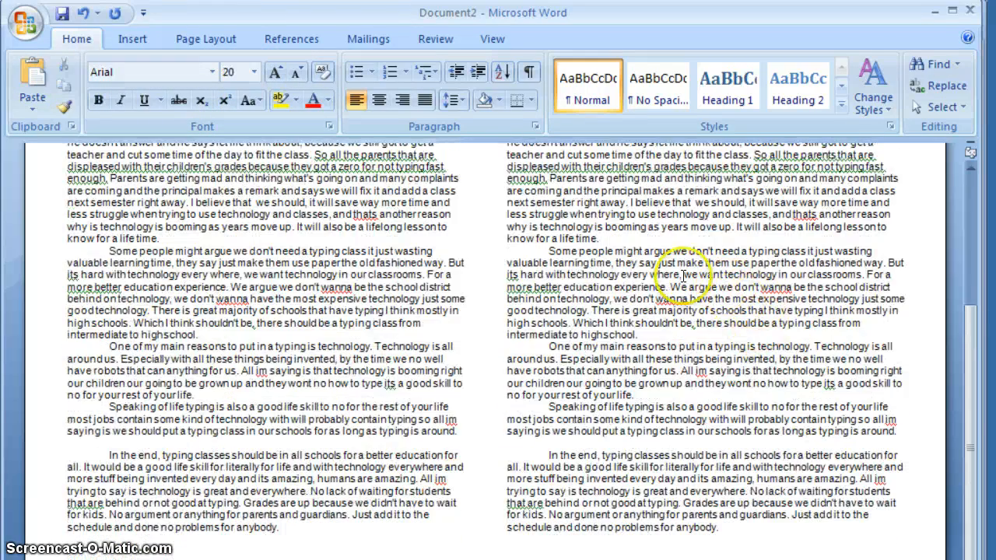
pyautogui.scroll(5, 634, 531)
pyautogui.scroll(-5, 624, 553)
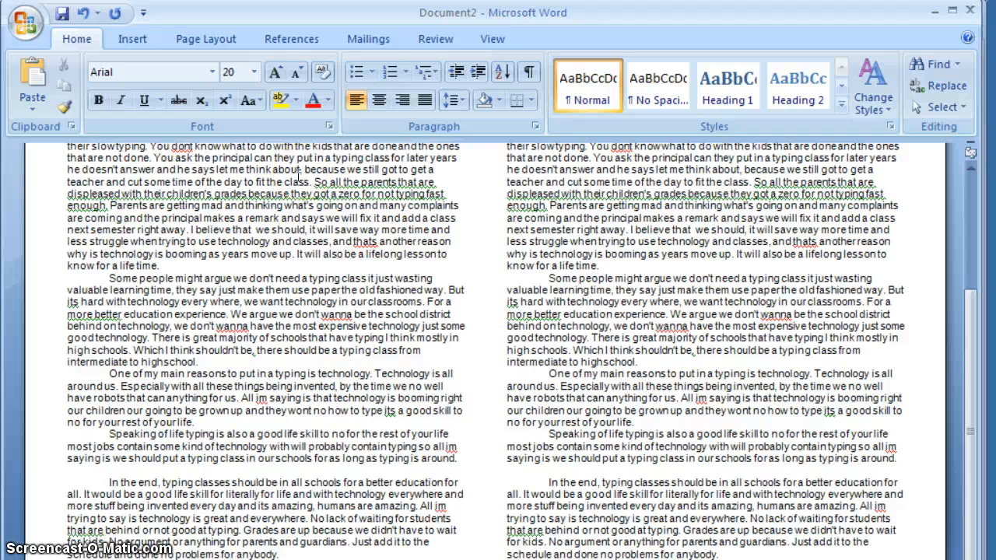
pyautogui.scroll(5, 661, 386)
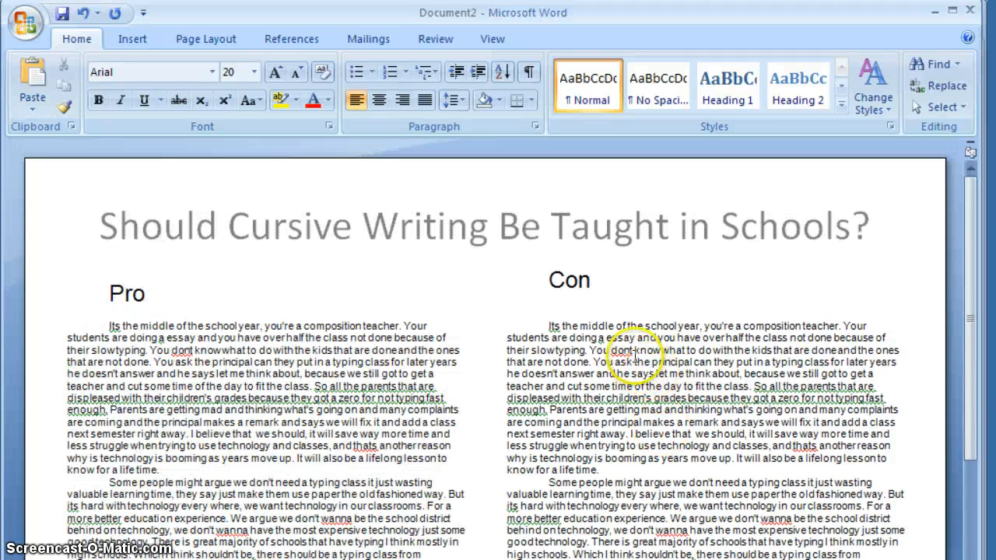
# Step: Insert the red wildcat head picture after the Con heading and shrink it to about 3.25" high by 3.36" wide
pyautogui.click(129, 41)
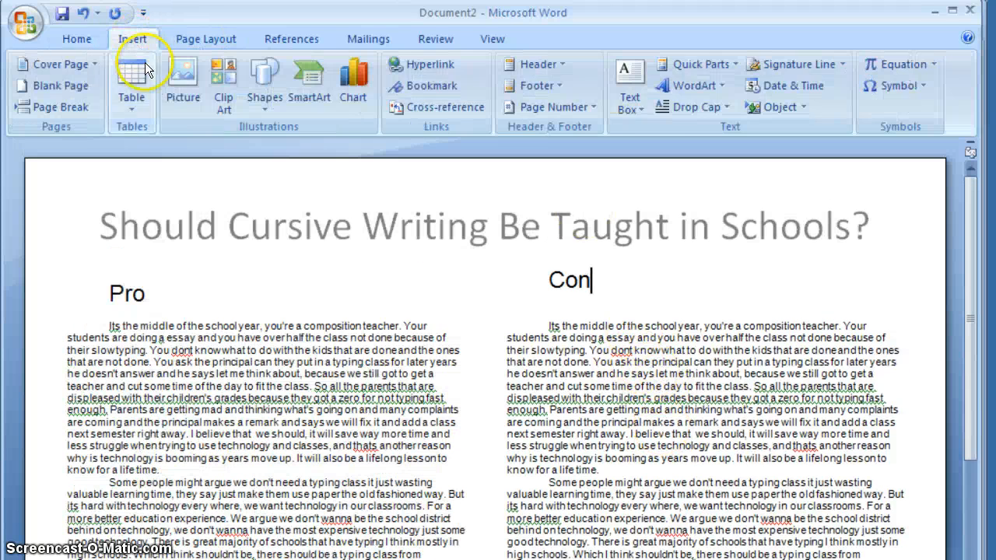
pyautogui.click(183, 78)
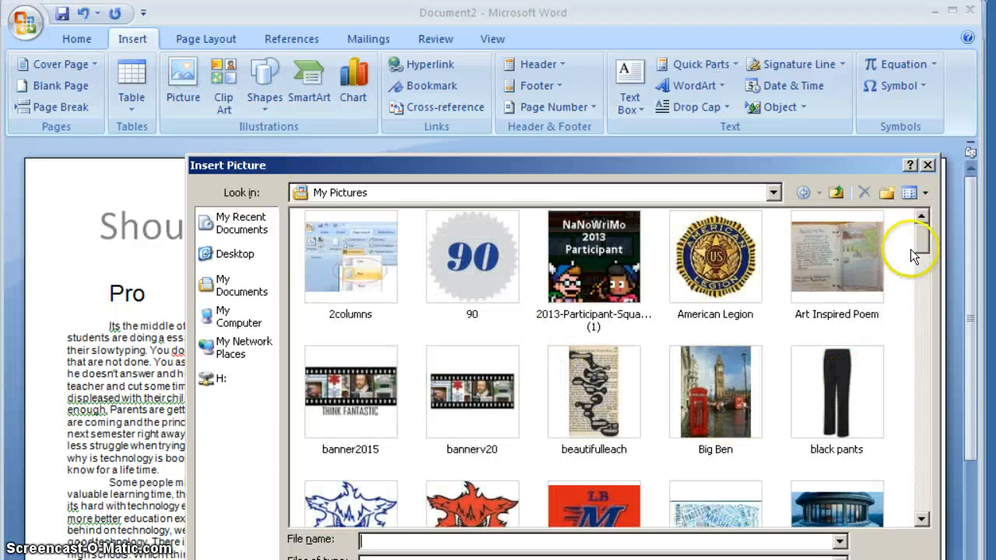
pyautogui.moveTo(918, 239); pyautogui.dragTo(922, 262)
pyautogui.doubleClick(486, 333)
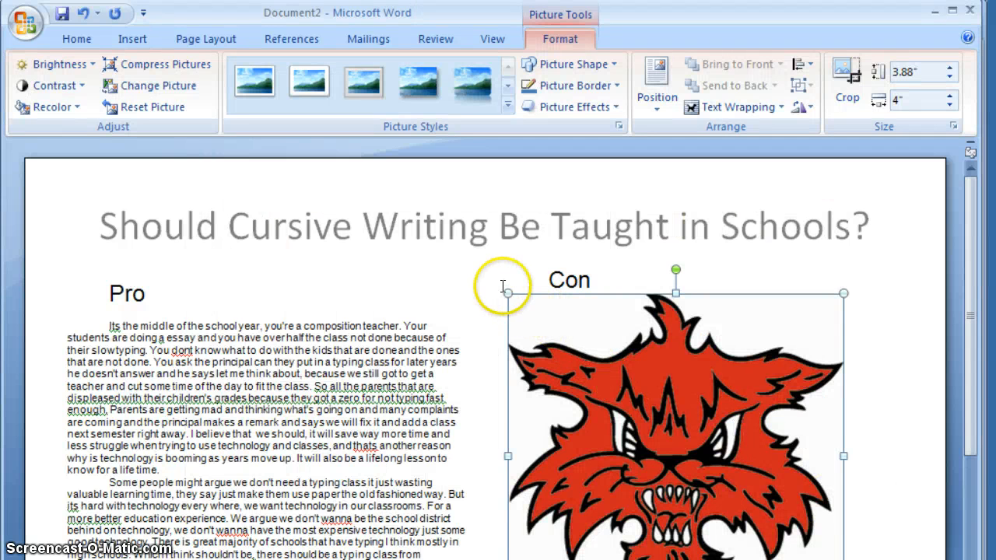
pyautogui.moveTo(508, 291); pyautogui.dragTo(569, 346)
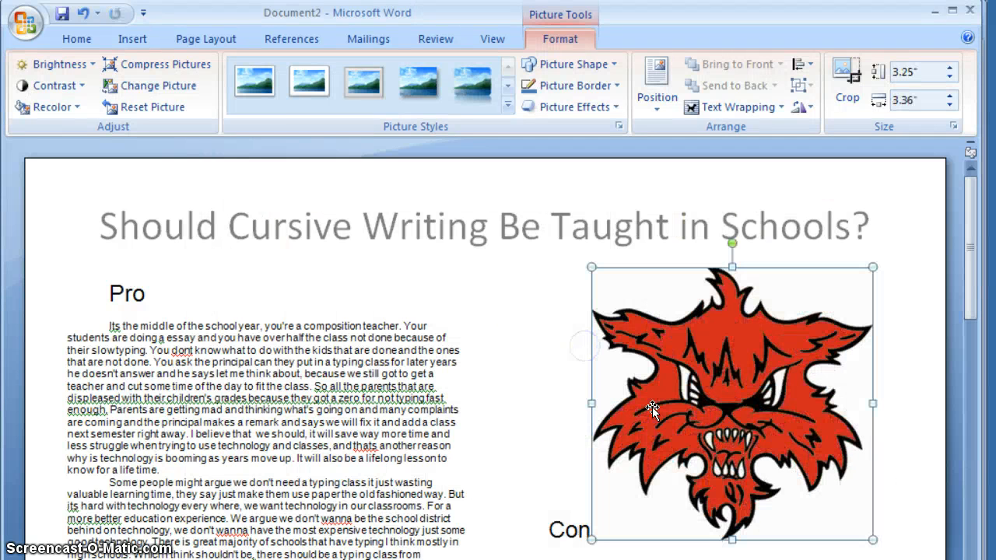
# Step: Set the red wildcat picture's text wrapping to float in front of the text and shrink it to about 0.65" by 0.67" beside the Con heading
pyautogui.rightClick(652, 407)
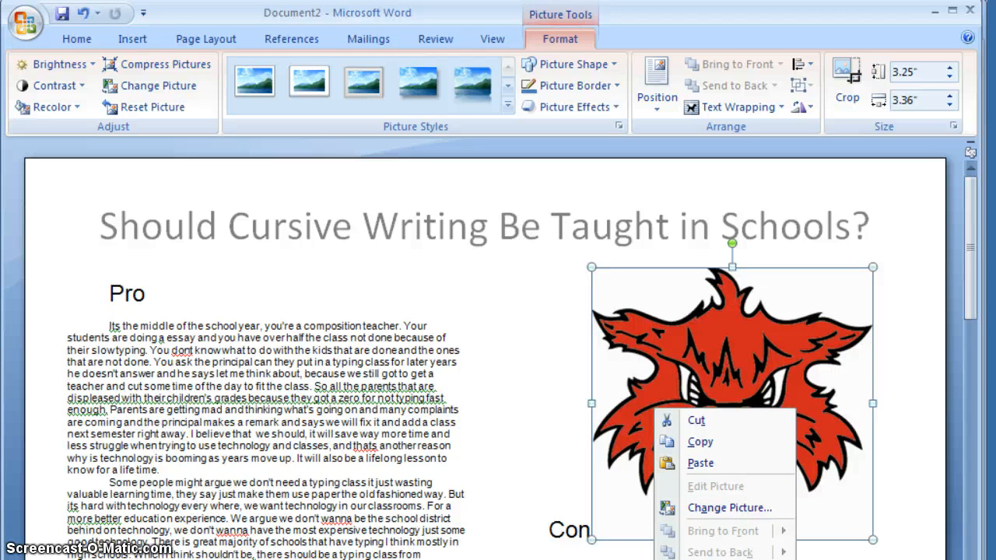
pyautogui.click(501, 285)
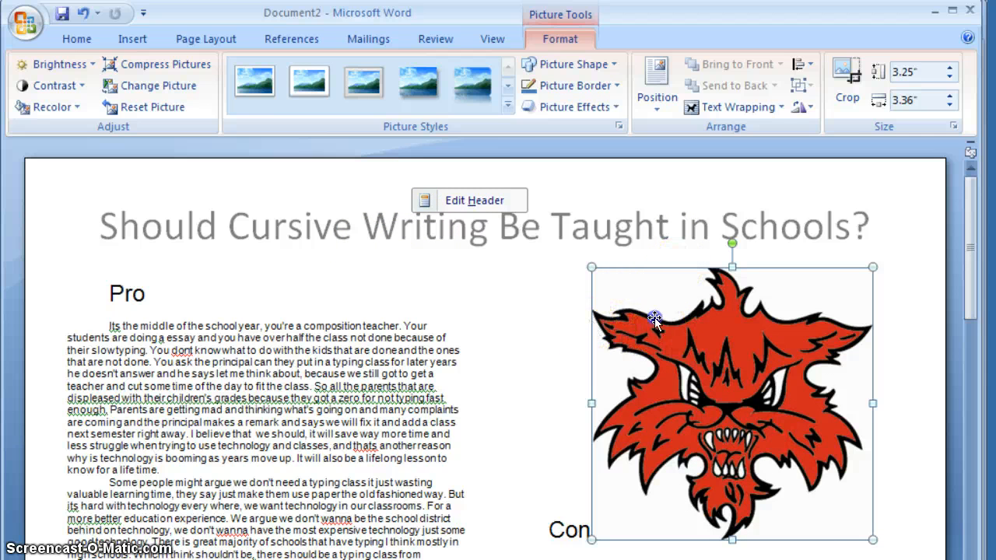
pyautogui.rightClick(692, 332)
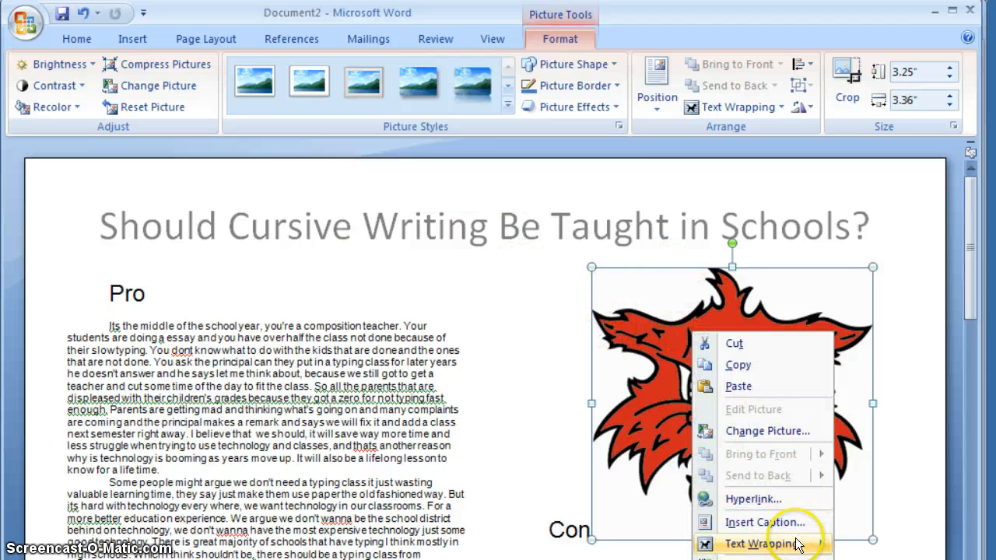
pyautogui.moveTo(803, 547)
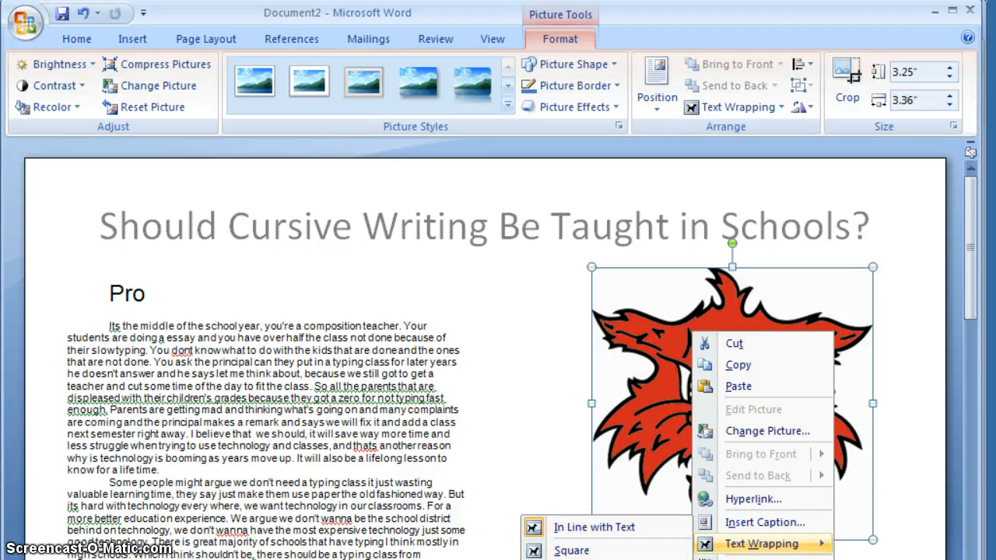
pyautogui.click(615, 559)
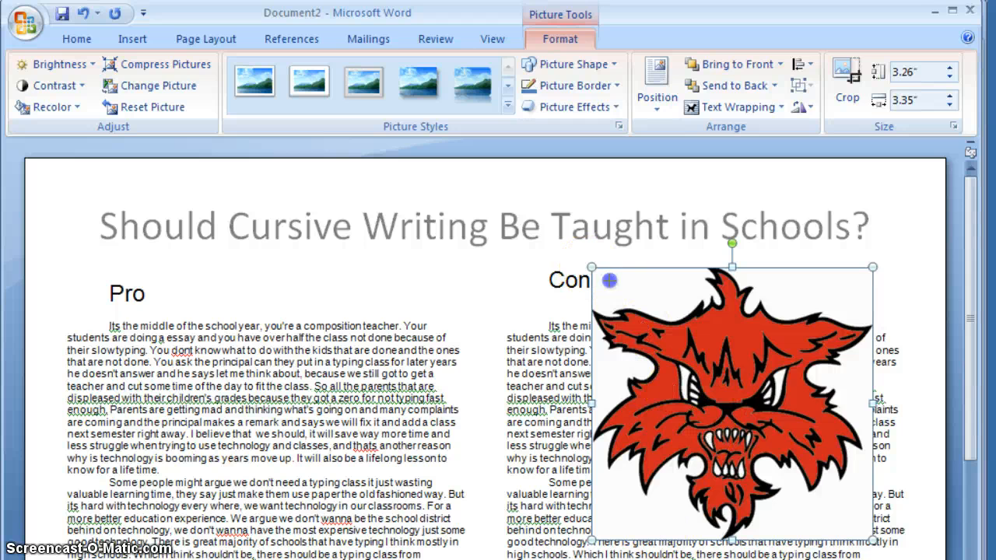
pyautogui.moveTo(593, 267); pyautogui.dragTo(632, 272)
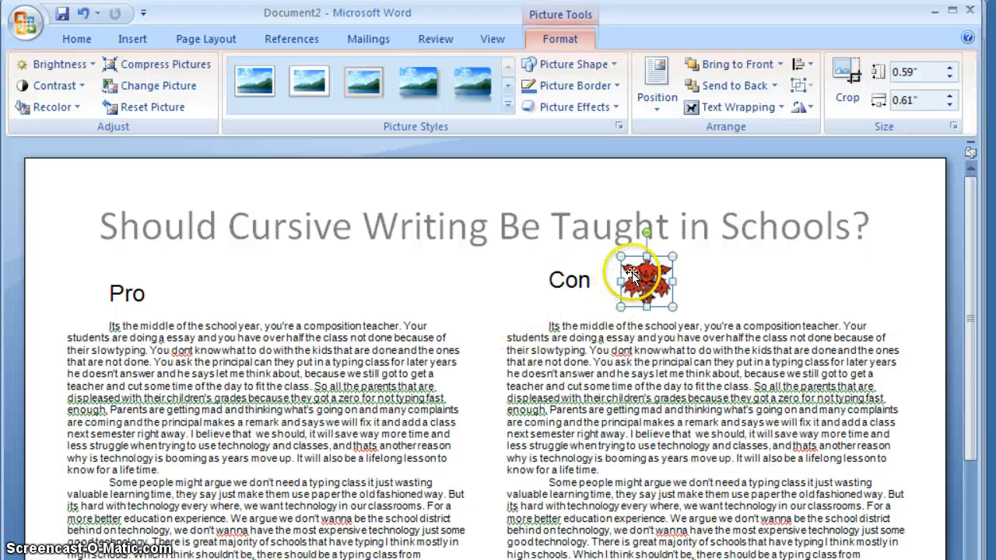
pyautogui.moveTo(677, 307); pyautogui.dragTo(679, 311)
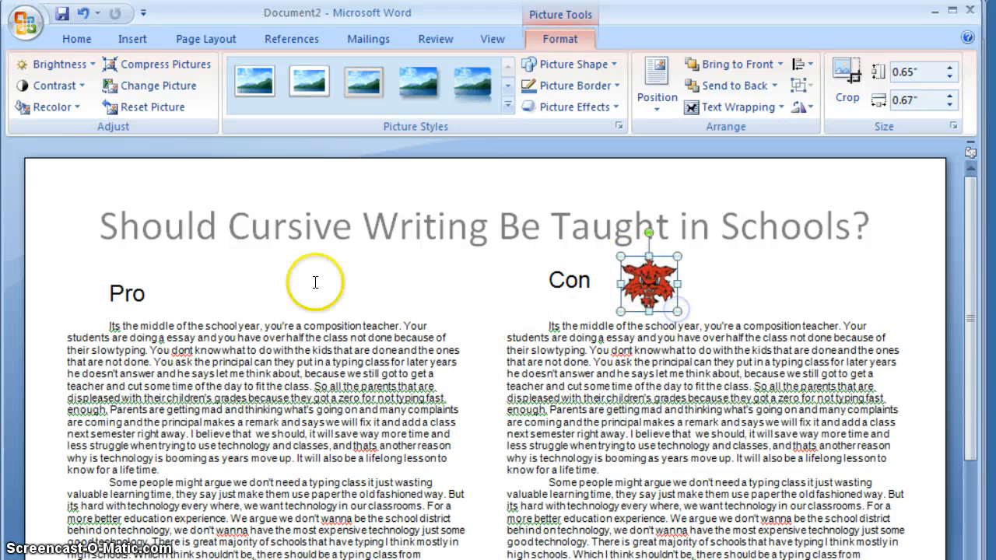
# Step: Insert the blue wildcat head picture from My Pictures after the Pro heading
pyautogui.click(250, 293)
pyautogui.click(118, 39)
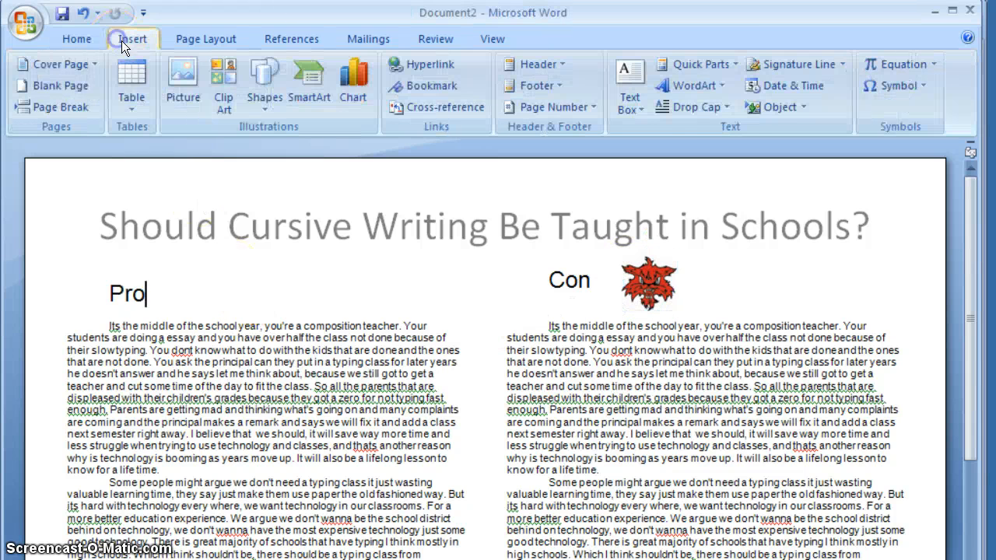
pyautogui.click(183, 87)
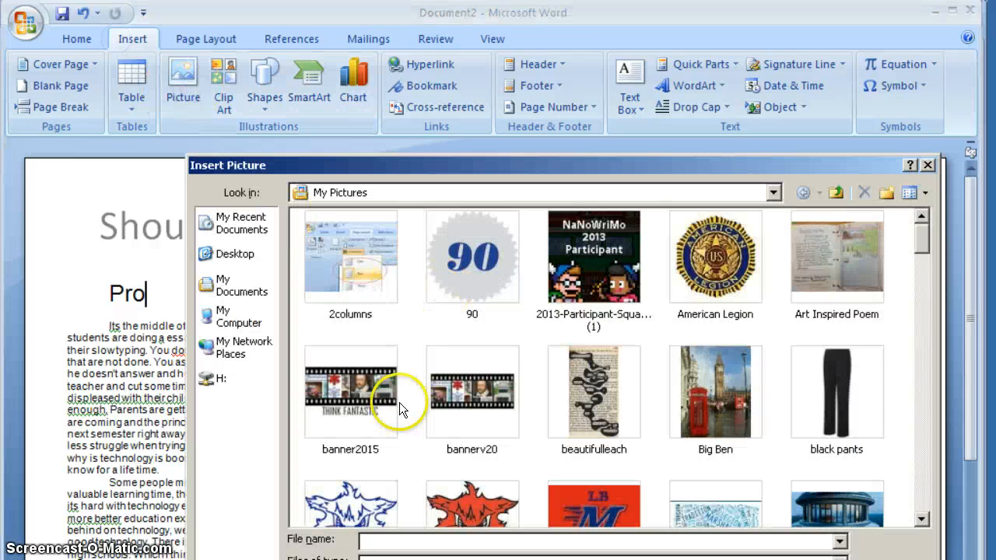
pyautogui.doubleClick(360, 491)
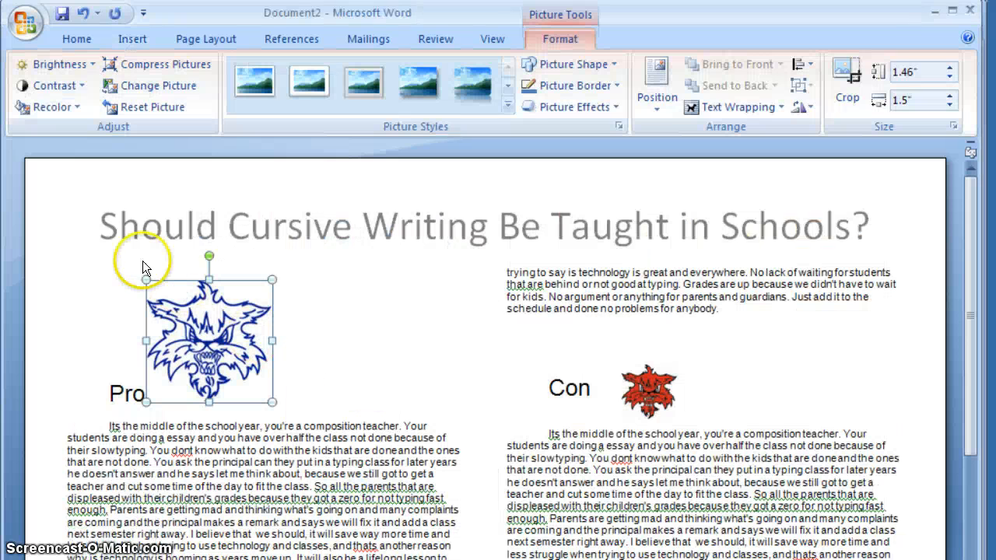
# Step: Float the blue wildcat picture in front of the text, shrink it to about 0.63" by 0.66" and place it beside the Pro heading
pyautogui.rightClick(201, 333)
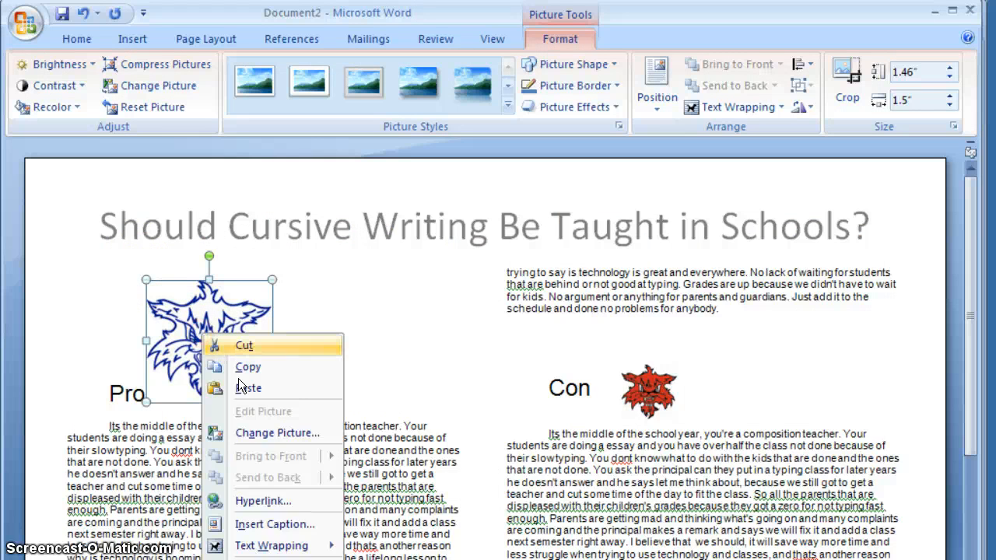
pyautogui.moveTo(282, 546)
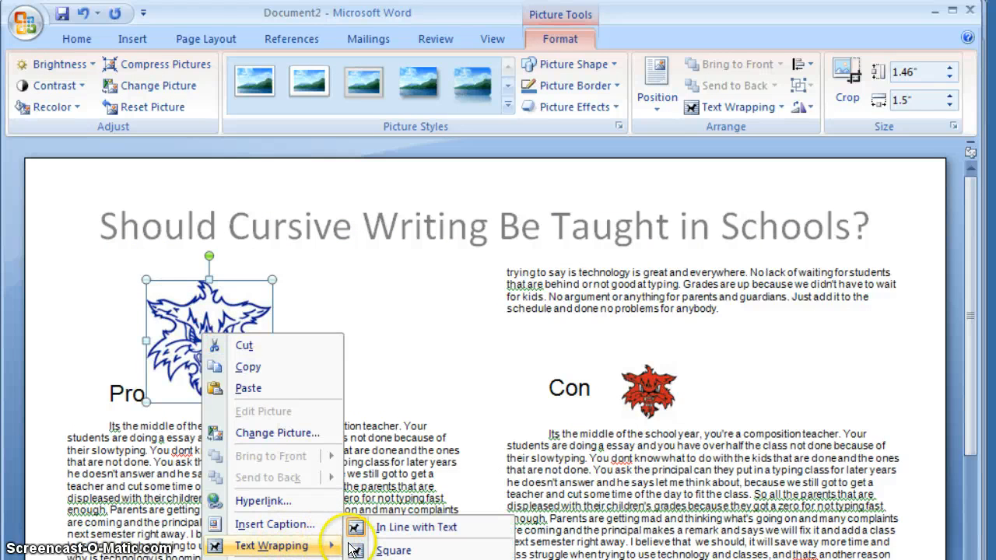
pyautogui.click(417, 559)
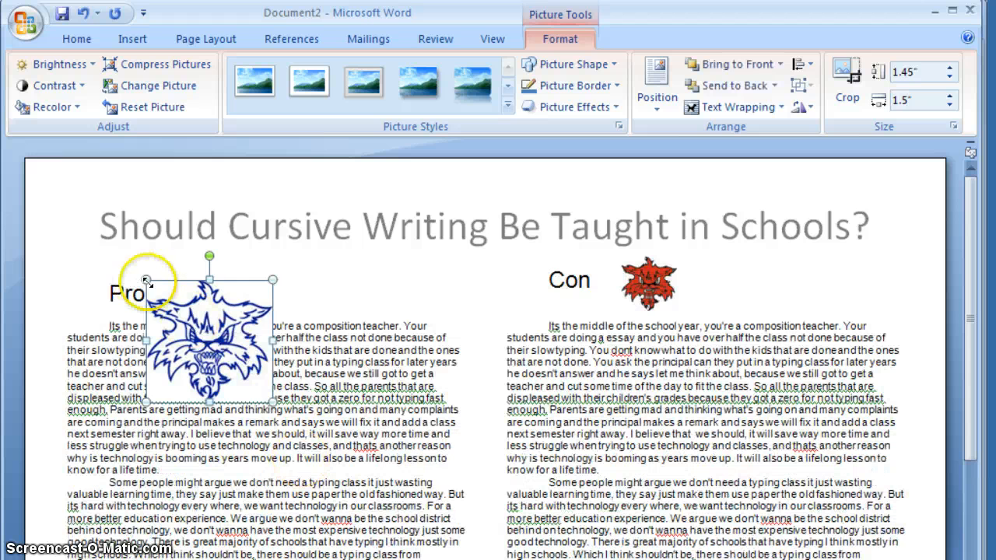
pyautogui.moveTo(145, 281); pyautogui.dragTo(199, 332)
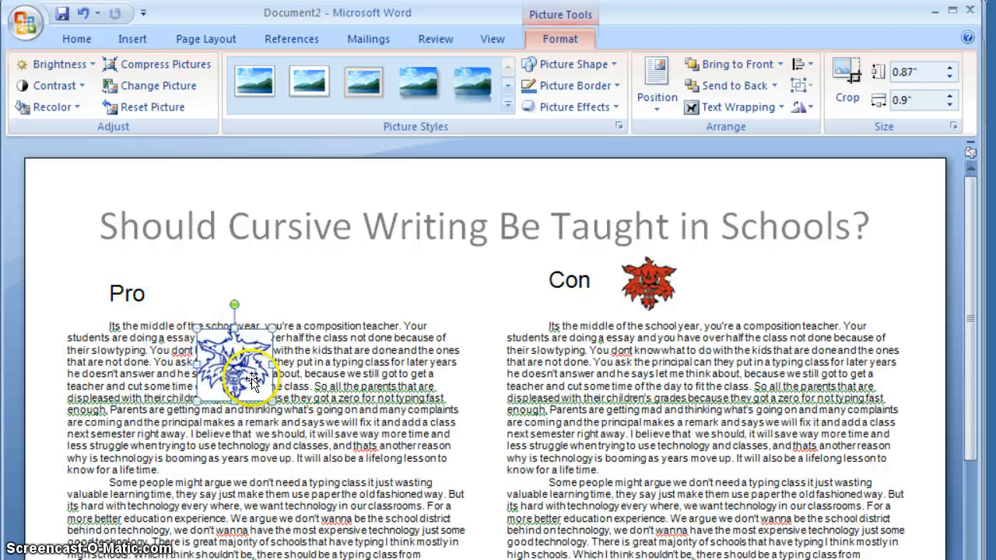
pyautogui.moveTo(238, 367); pyautogui.dragTo(191, 282)
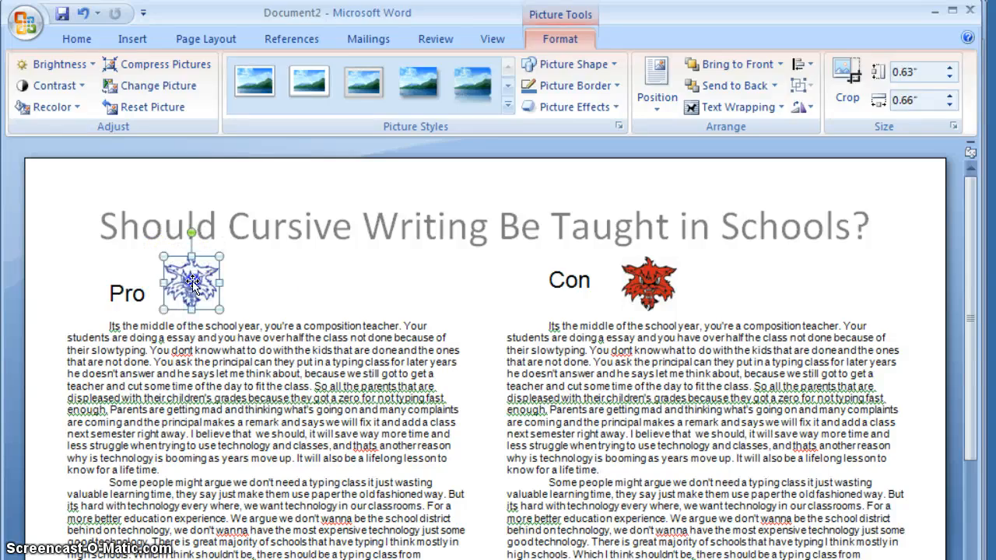
pyautogui.click(354, 289)
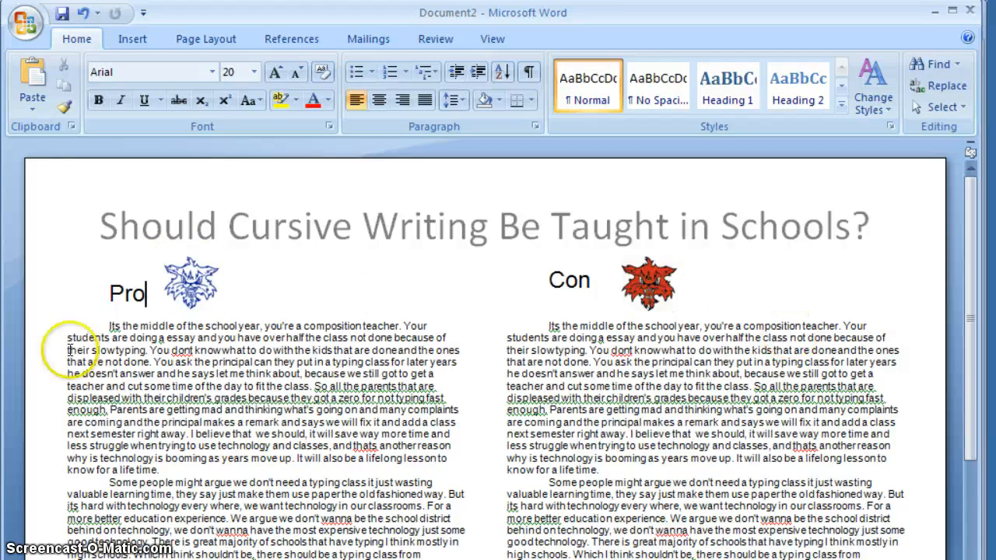
# Step: Change the font of both columns' essay text and the Con heading to High Tower Text
pyautogui.scroll(-3, 354, 300)
pyautogui.scroll(-5, 350, 319)
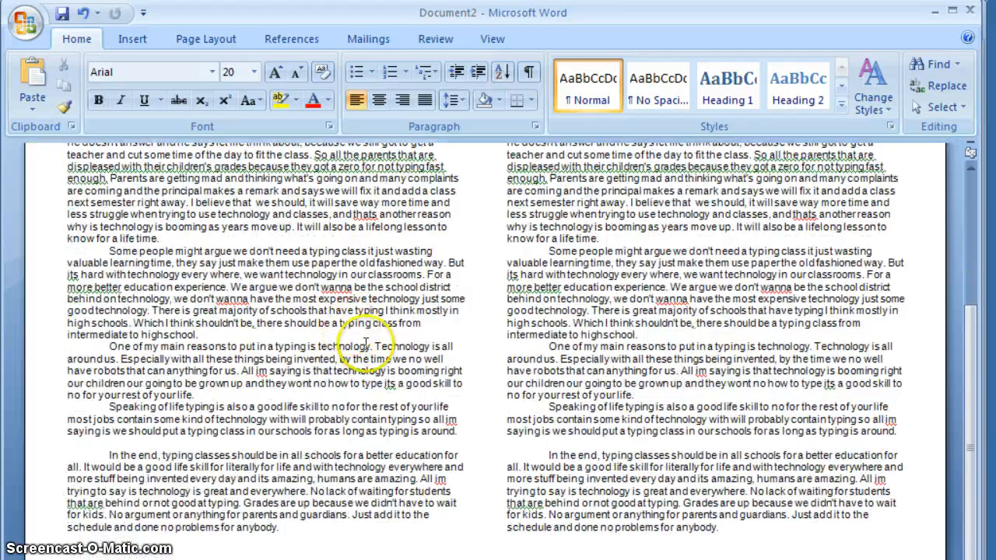
pyautogui.scroll(7, 358, 335)
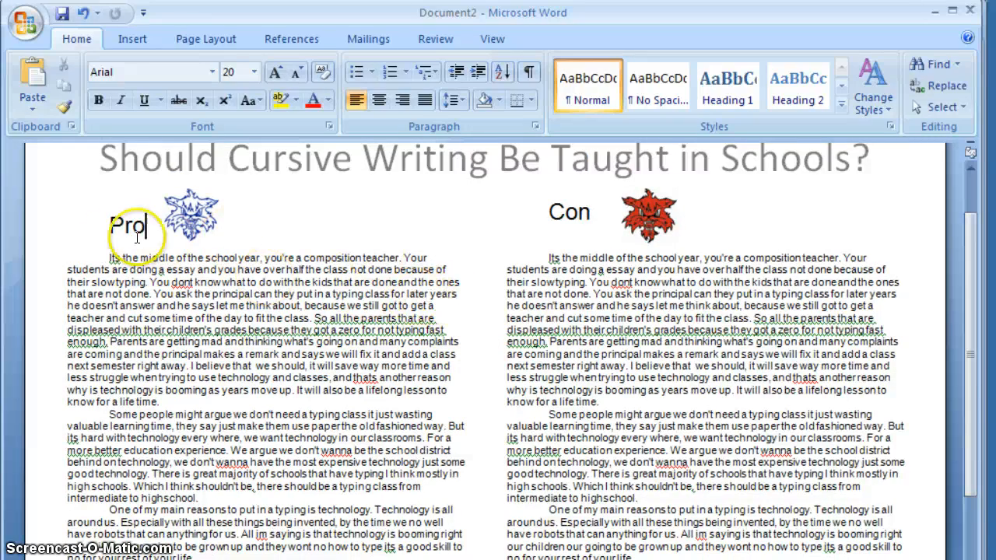
pyautogui.moveTo(109, 258); pyautogui.dragTo(770, 557)
pyautogui.scroll(3, 607, 444)
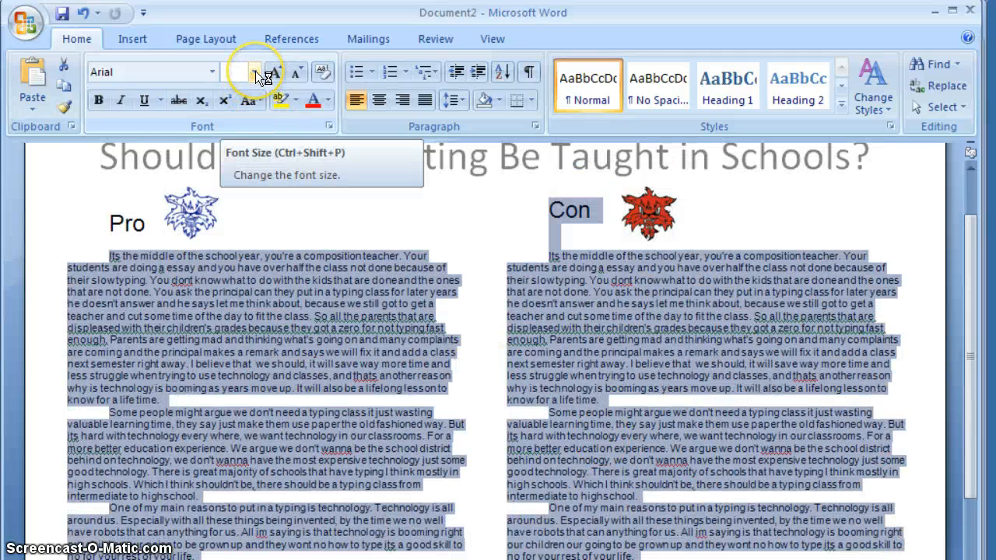
pyautogui.click(211, 73)
pyautogui.click(203, 182)
pyautogui.scroll(-2, 360, 282)
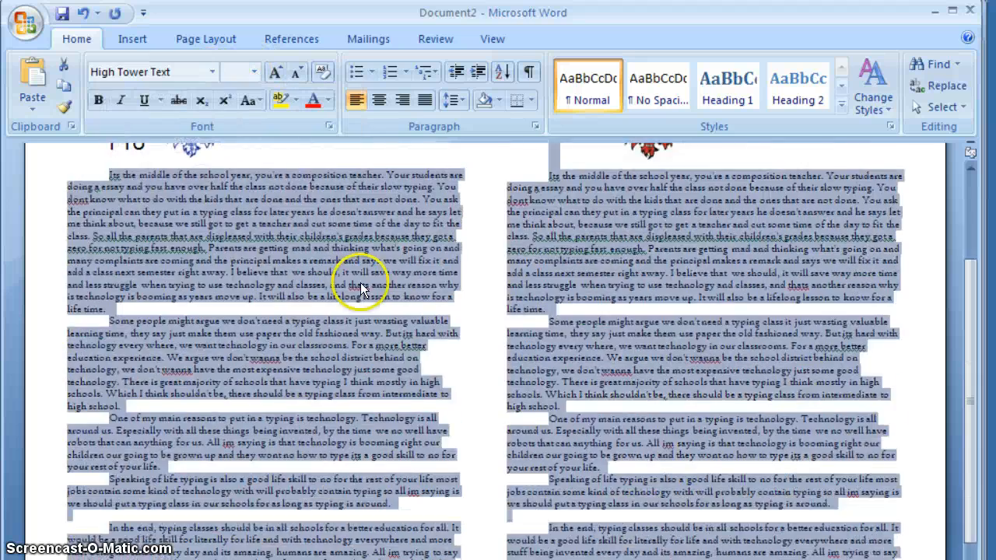
pyautogui.scroll(-3, 361, 283)
pyautogui.scroll(6, 361, 284)
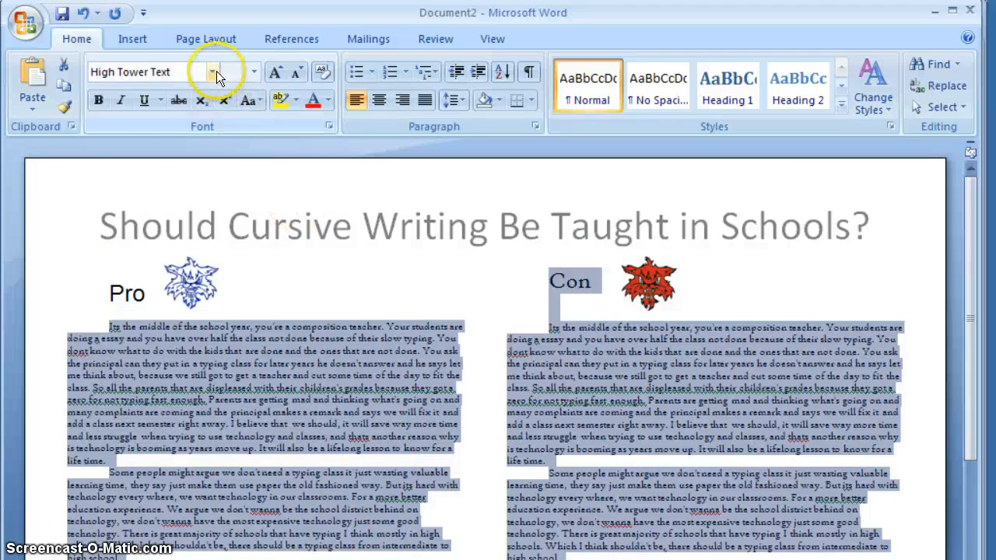
pyautogui.click(211, 72)
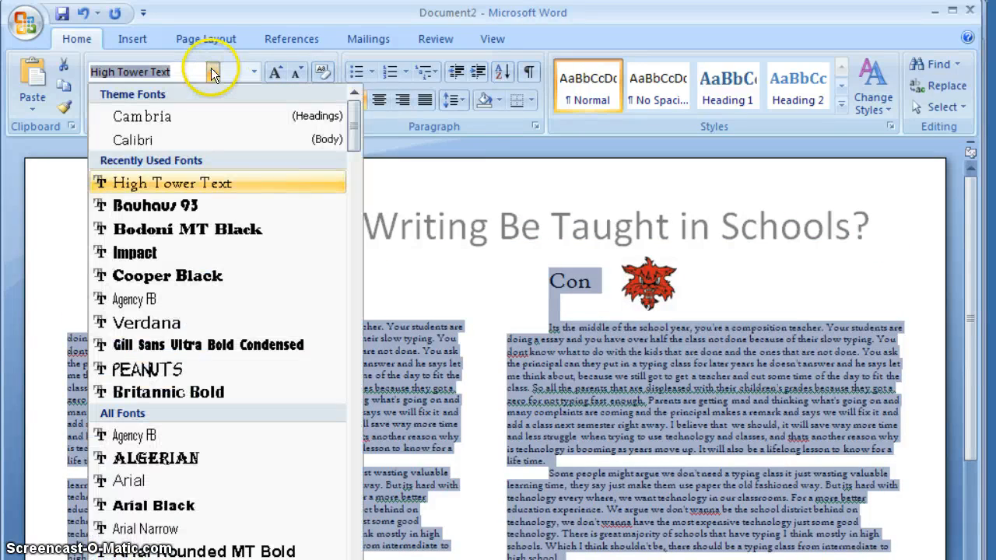
pyautogui.click(211, 73)
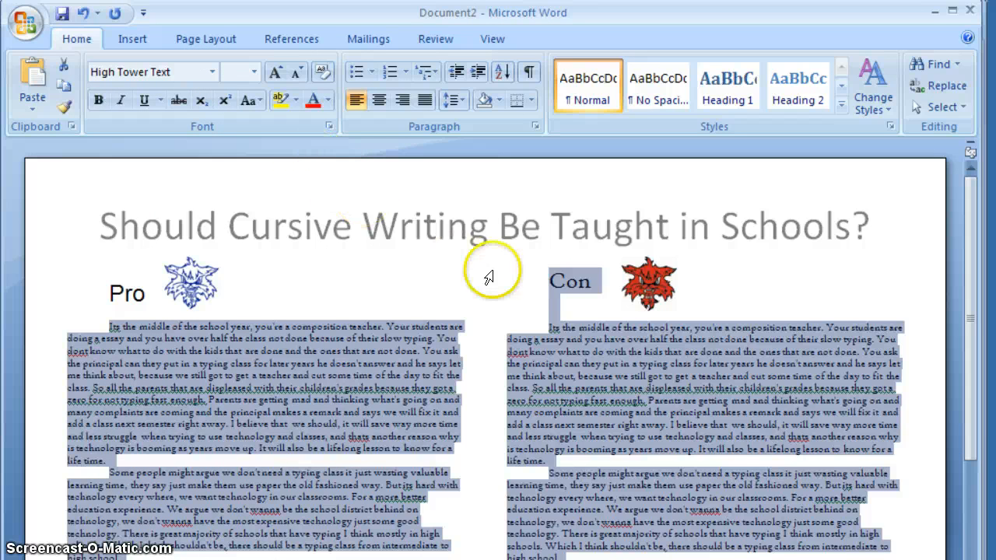
pyautogui.click(247, 336)
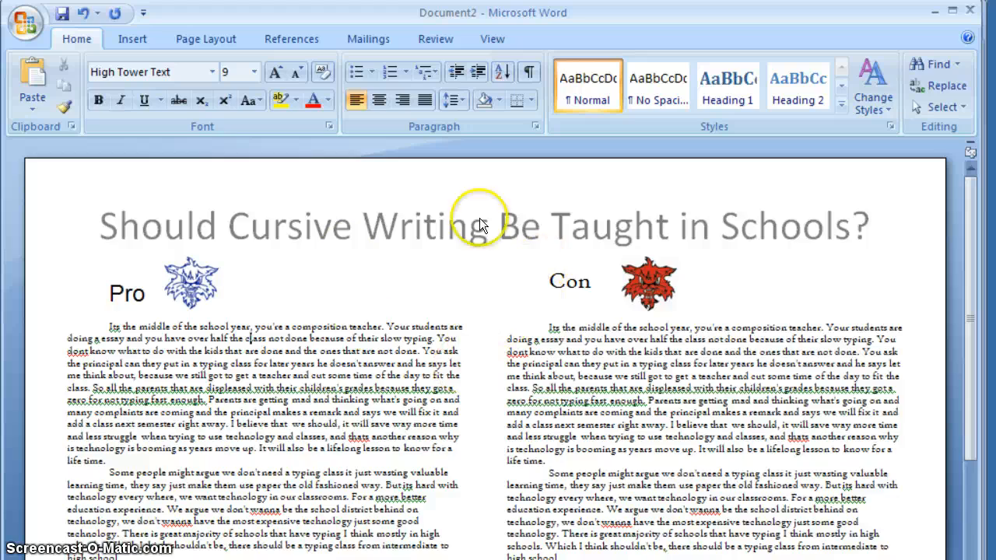
# Step: Add "Your Name" after the wildcat picture on both the Pro and the Con heading lines
pyautogui.scroll(-8, 570, 310)
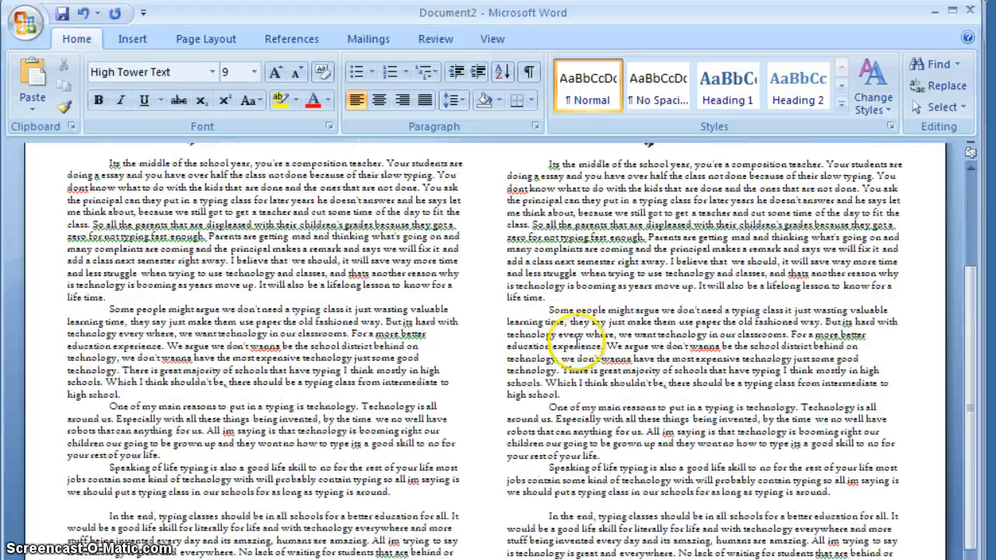
pyautogui.scroll(7, 599, 378)
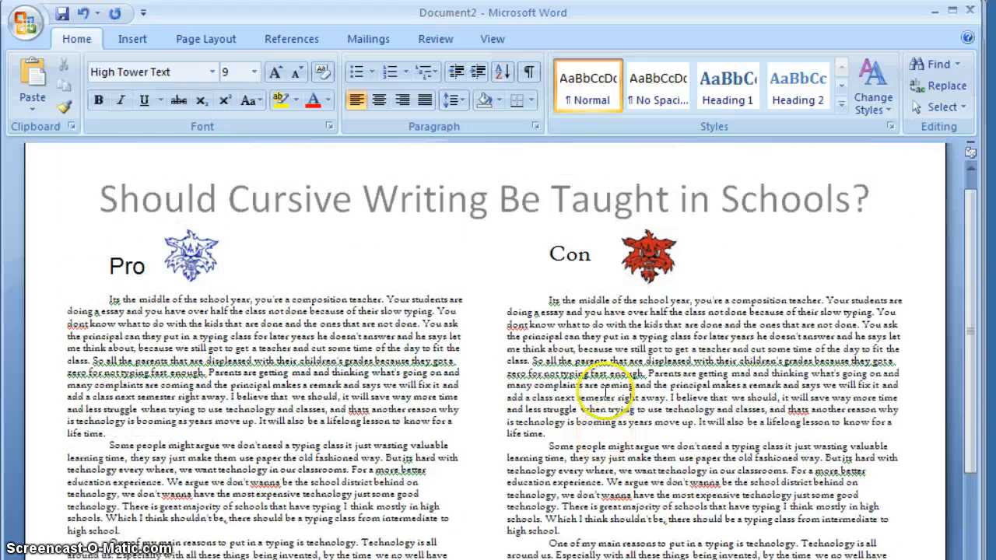
pyautogui.click(239, 262)
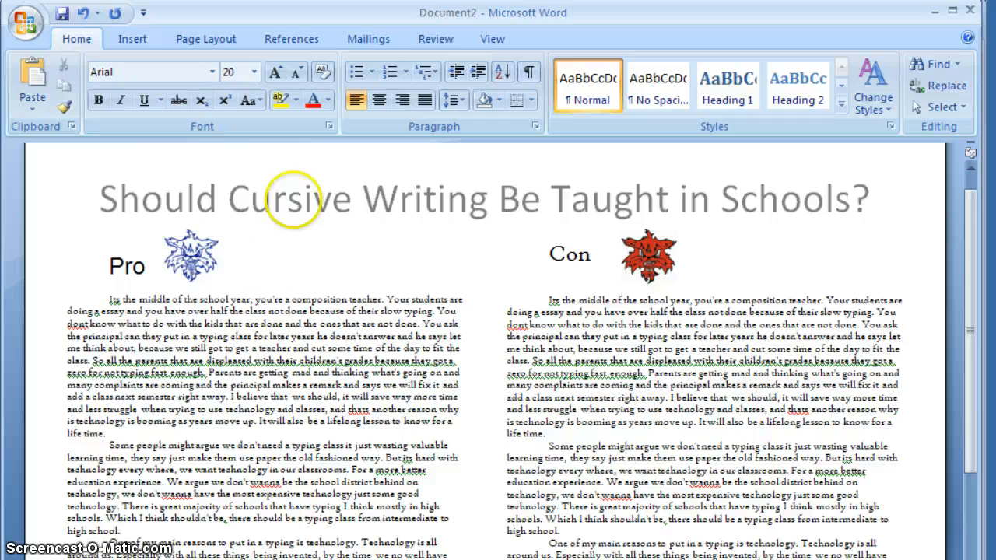
pyautogui.write('Your ')
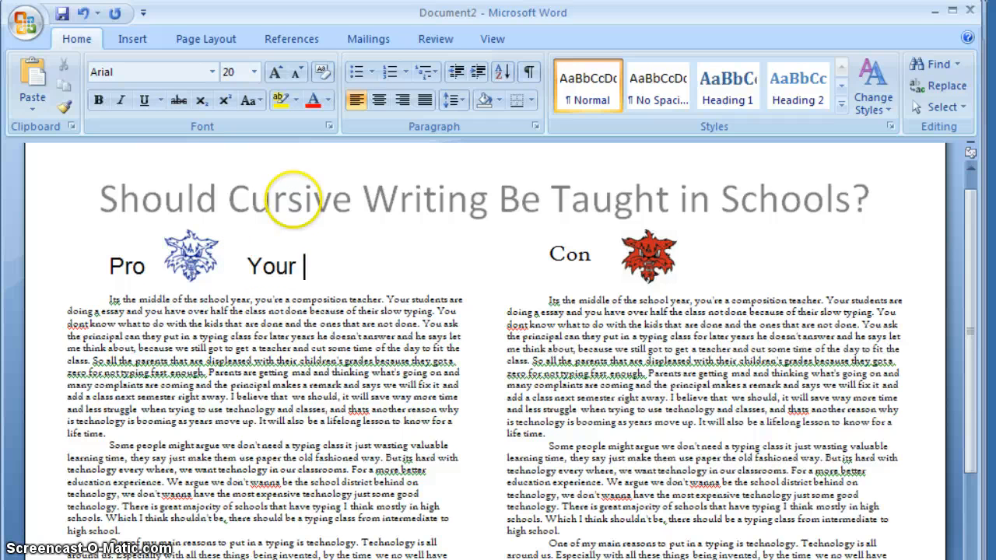
pyautogui.write('Name')
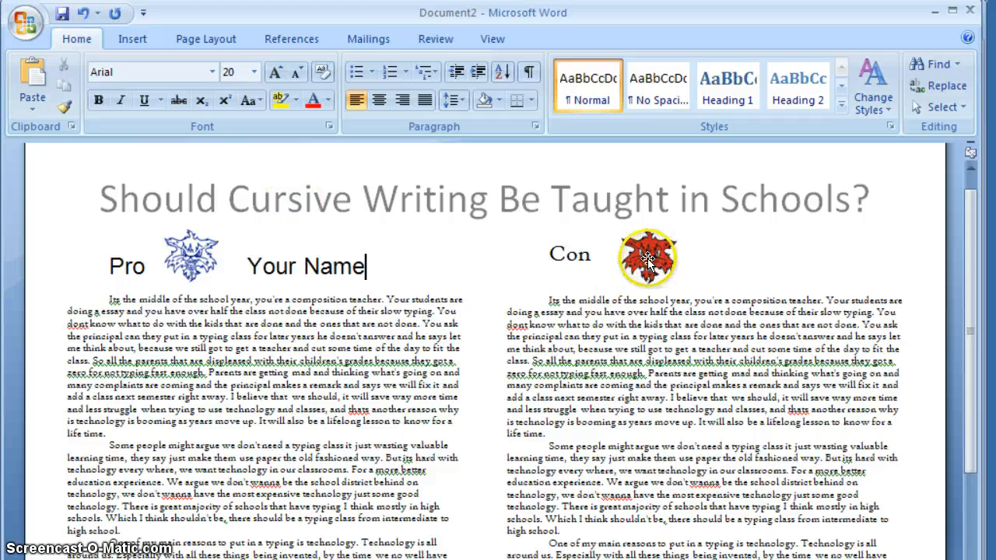
pyautogui.click(595, 255)
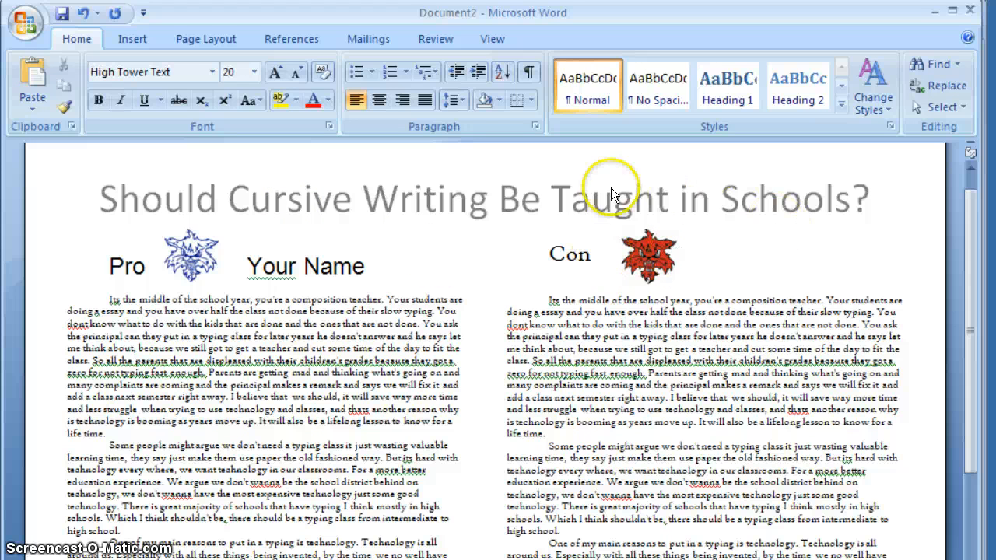
pyautogui.write('Your')
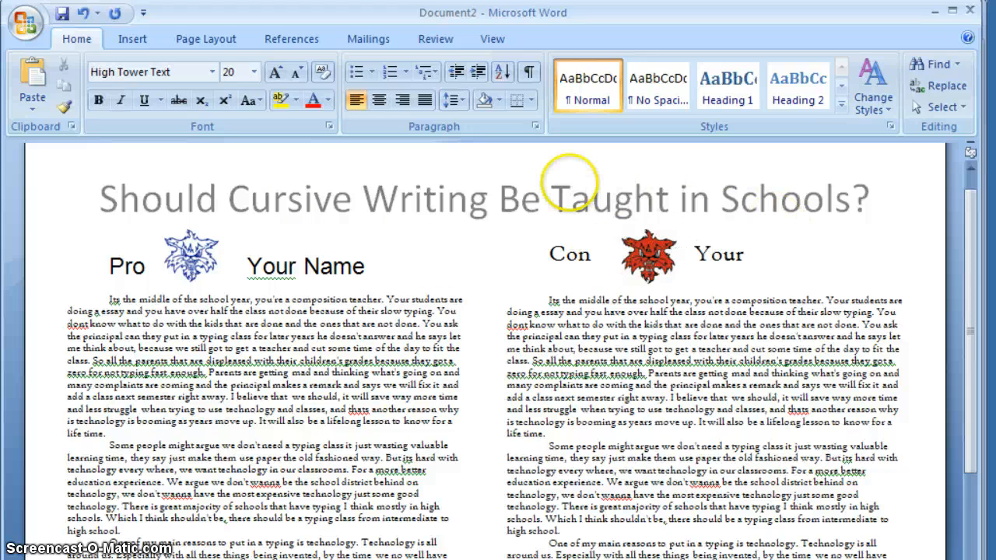
pyautogui.write(' Name')
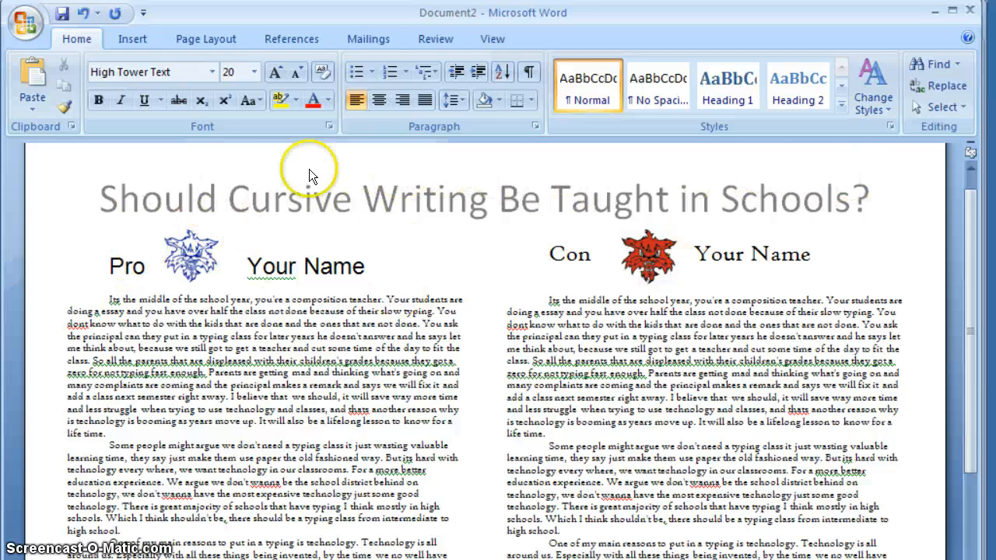
pyautogui.scroll(-3, 257, 241)
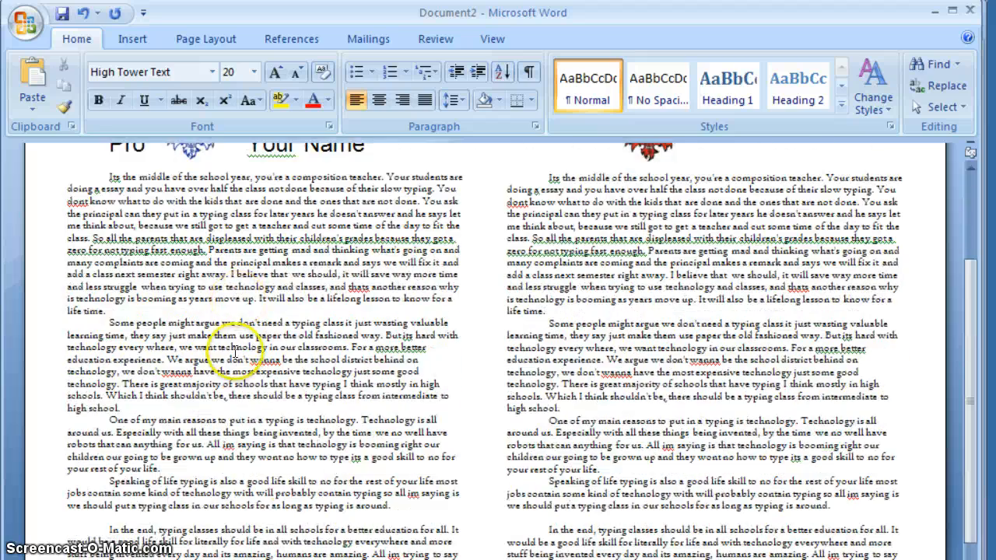
pyautogui.scroll(5, 276, 273)
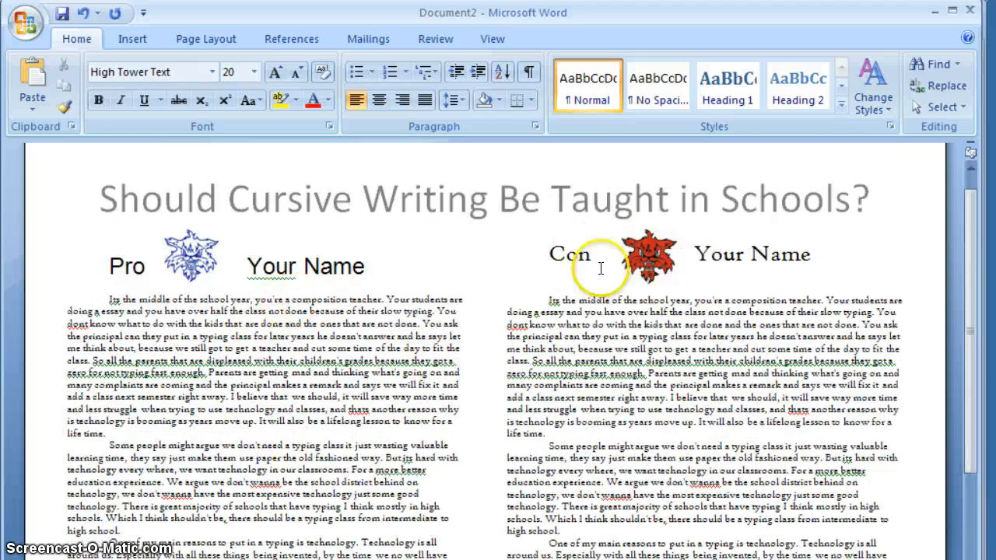
pyautogui.scroll(-6, 599, 261)
pyautogui.scroll(4, 627, 319)
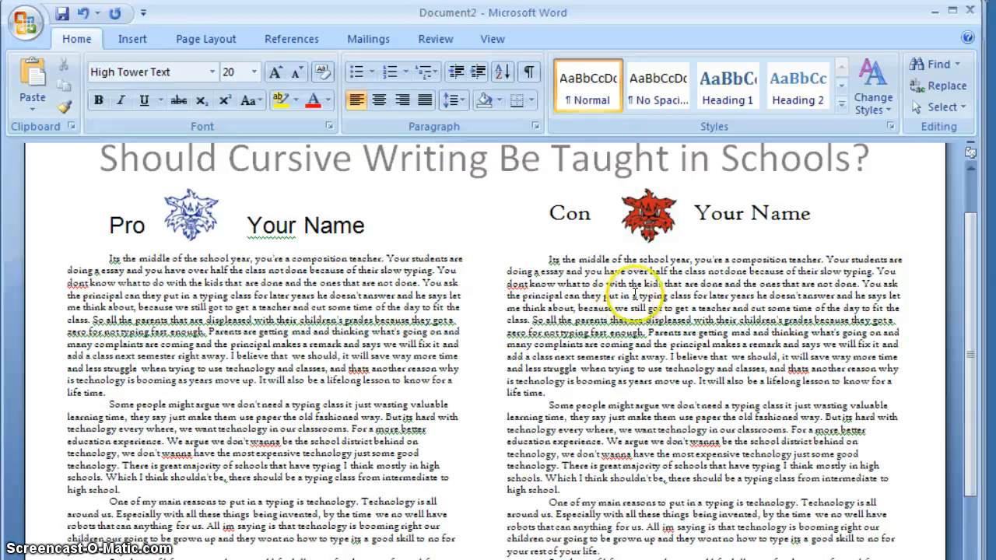